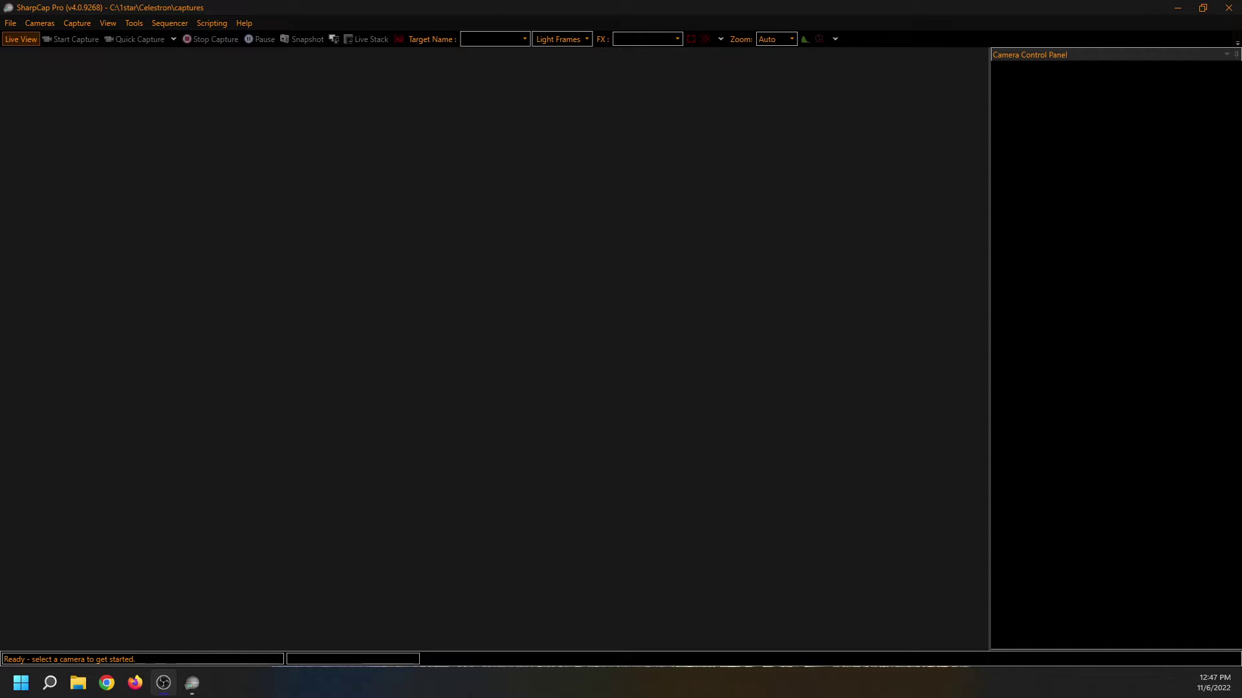
- Open SharpCap Settings from the File menu and review the General tab options
{"action": "left_click", "coordinate": [19, 39]}
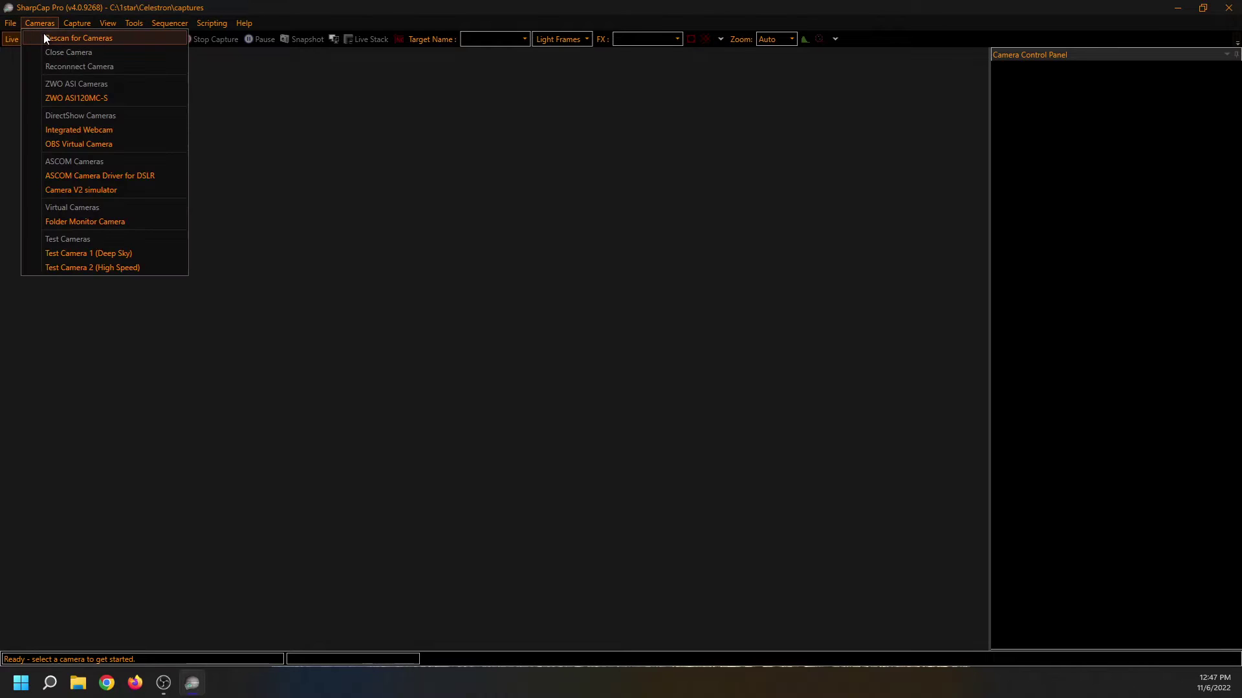
{"action": "left_click", "coordinate": [31, 36]}
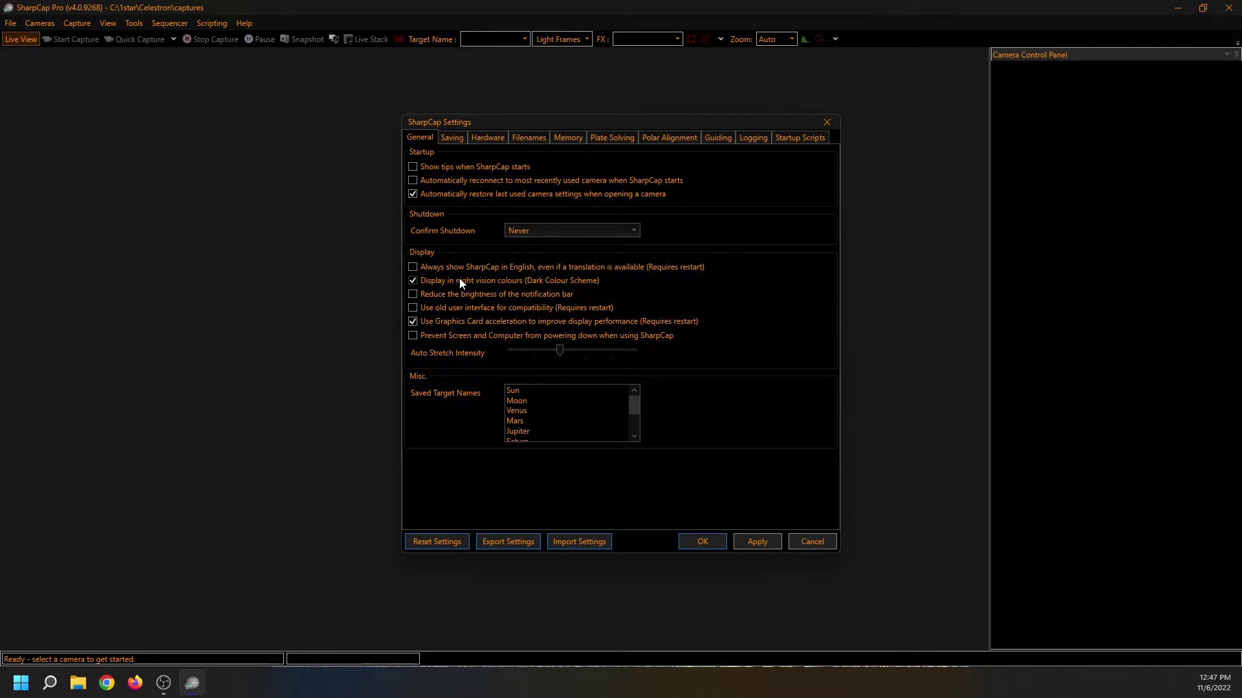
{"action": "mouse_move", "coordinate": [506, 328]}
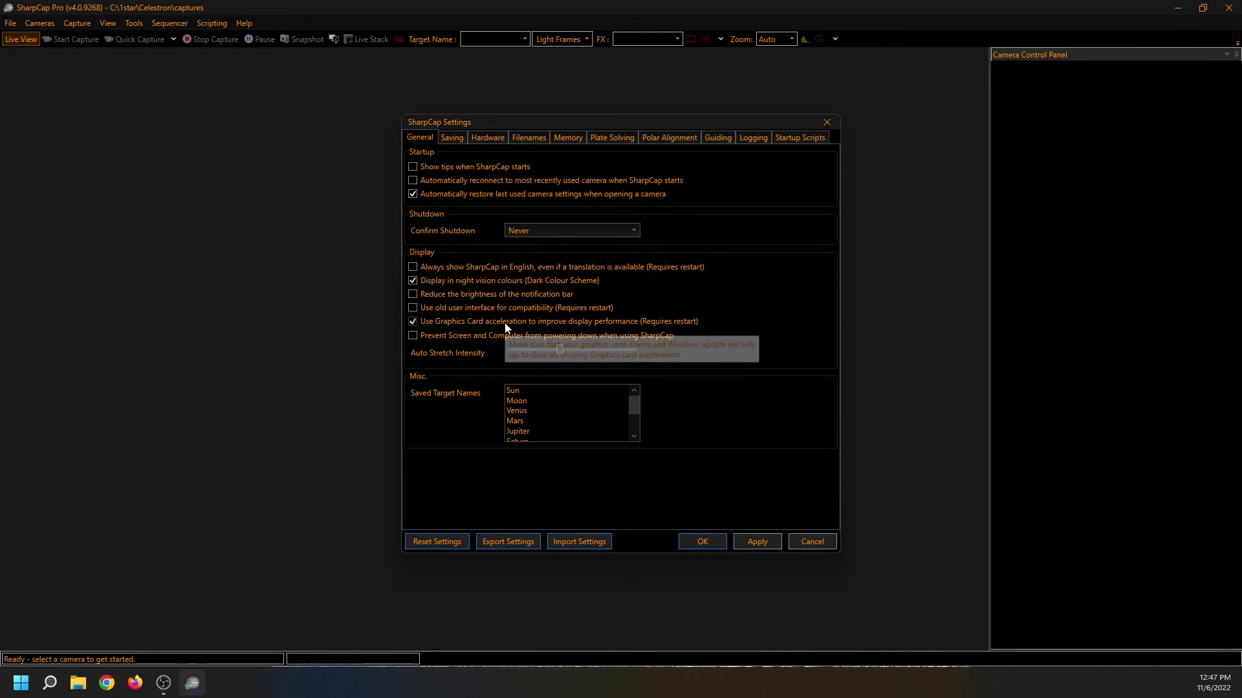
- Review the Saving options, keeping AVI for video and JPG as the still format
{"action": "left_click", "coordinate": [450, 138]}
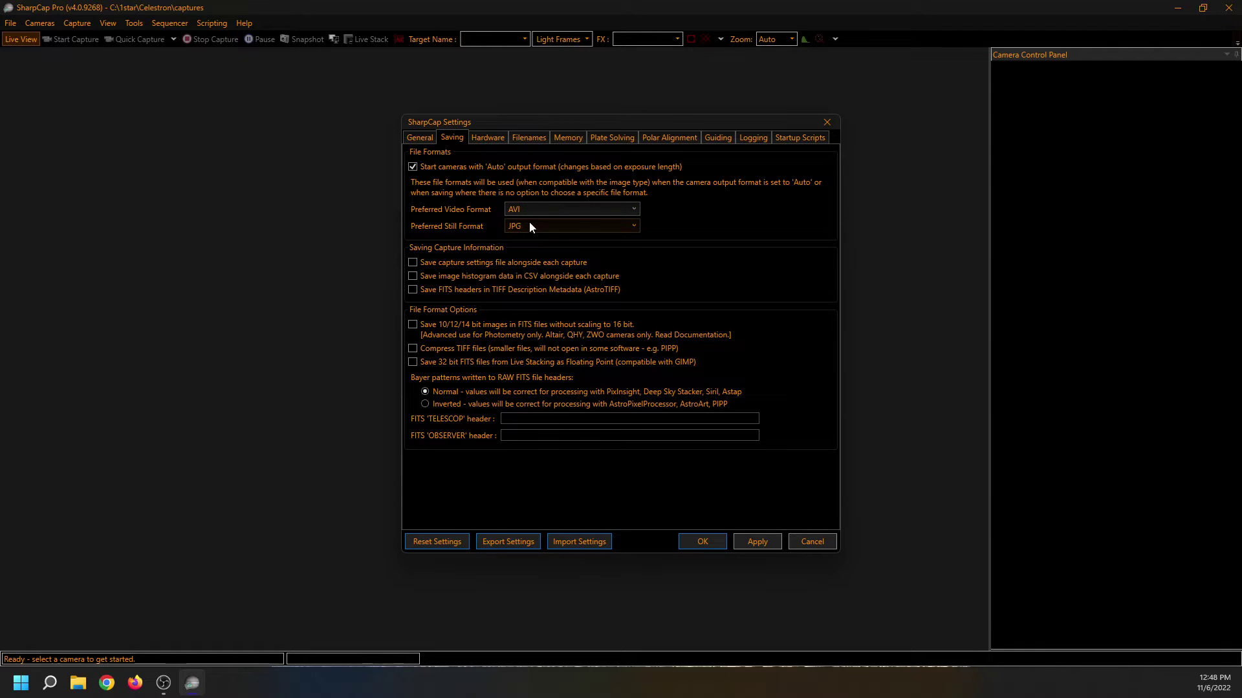
{"action": "left_click", "coordinate": [632, 226]}
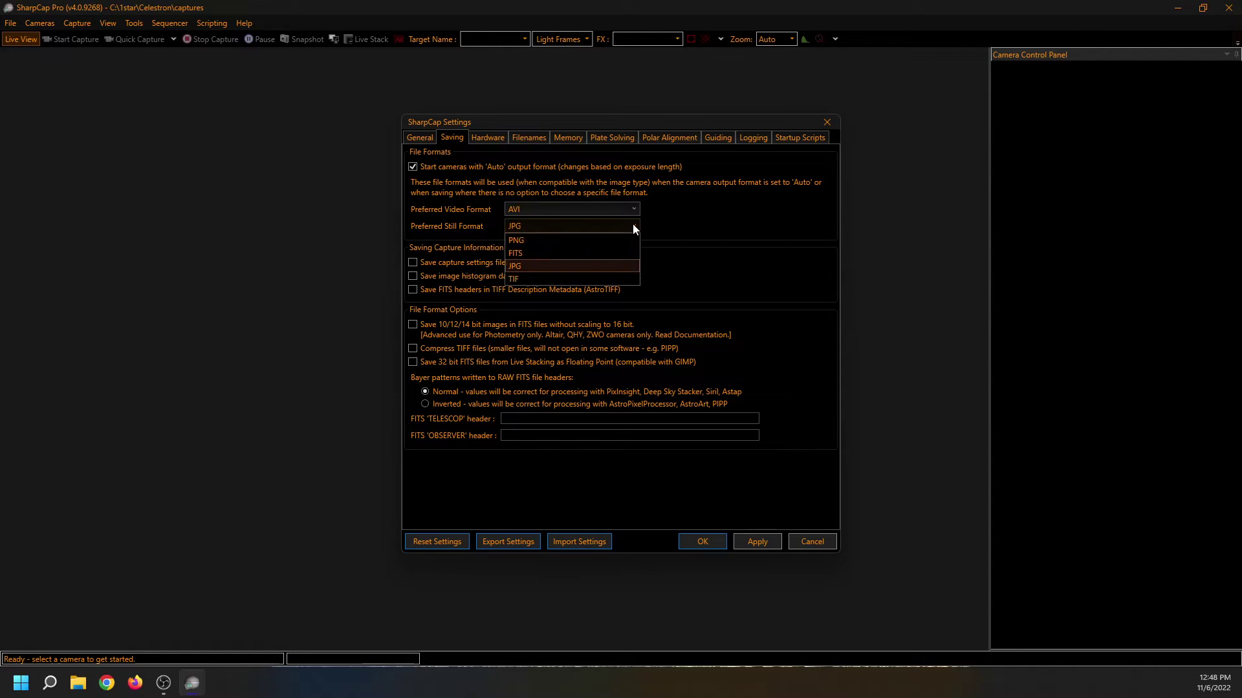
{"action": "left_click", "coordinate": [633, 225]}
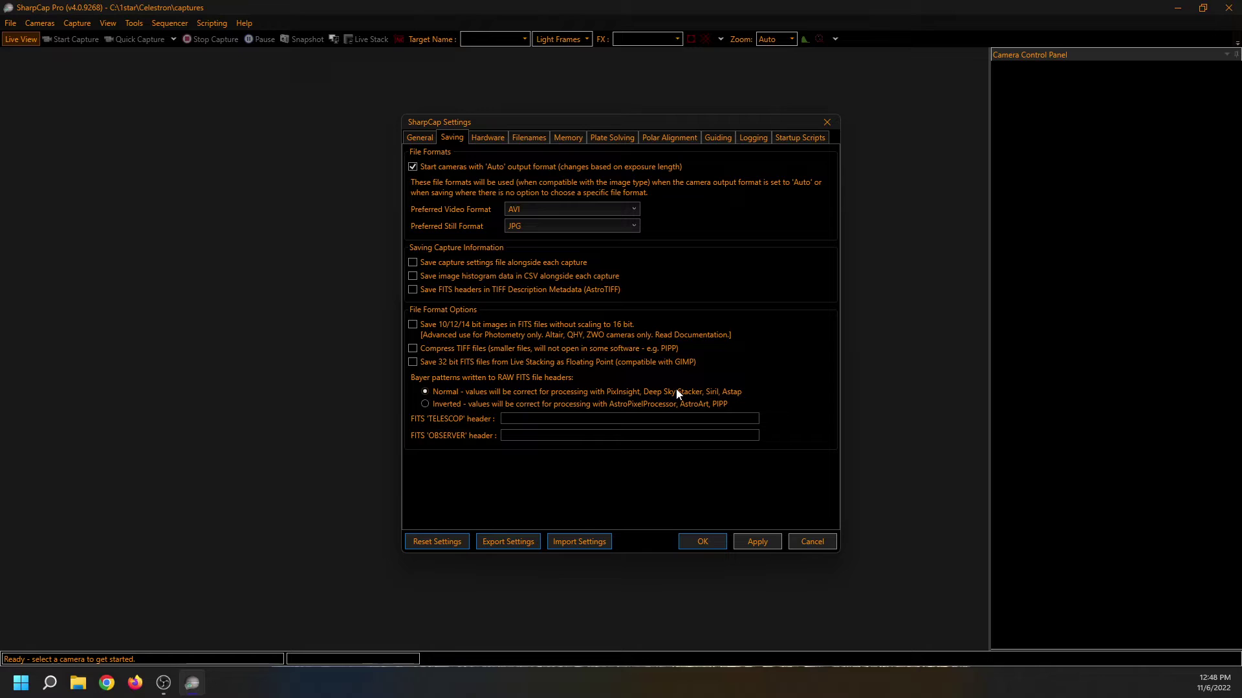
{"action": "left_click", "coordinate": [483, 136]}
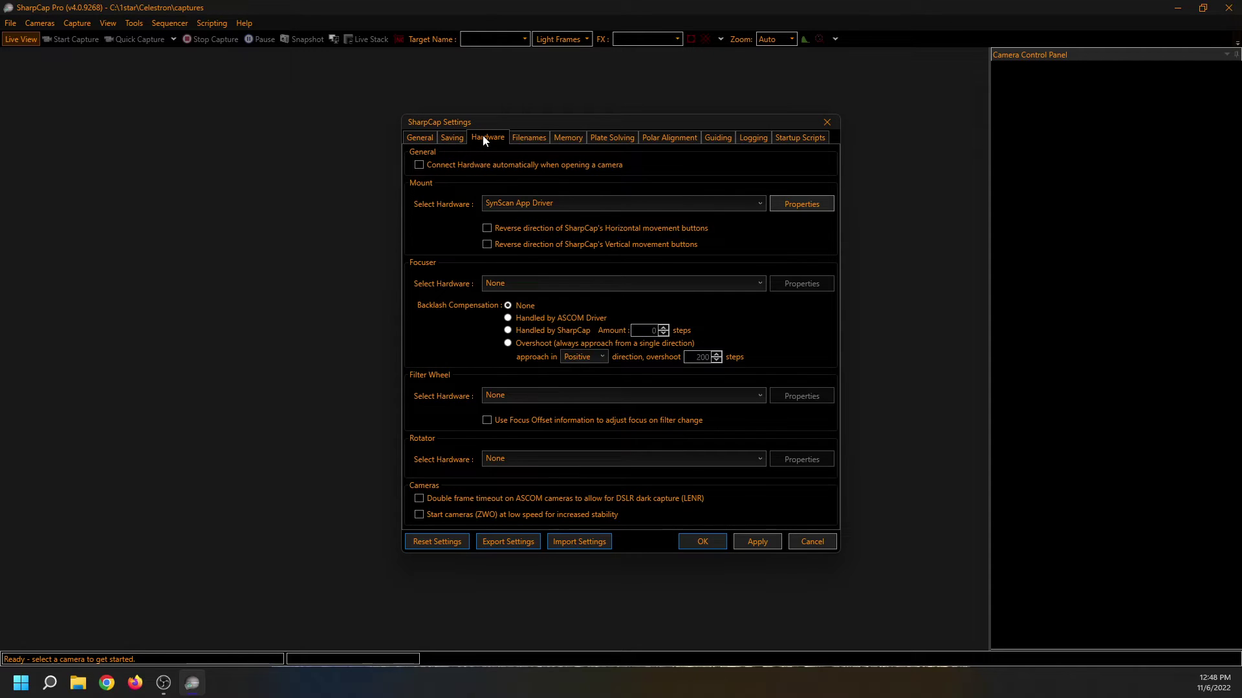
- Try CPWI as the mount driver, then switch back to SynScan App Driver
{"action": "left_click", "coordinate": [760, 206]}
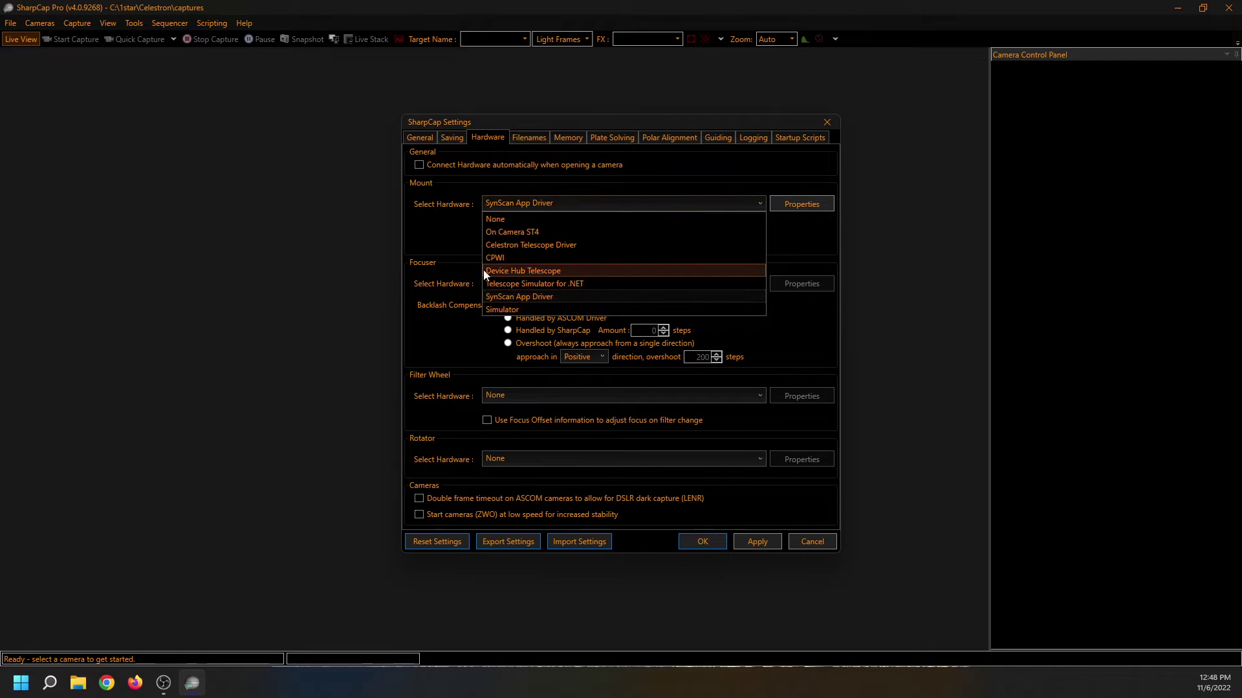
{"action": "left_click", "coordinate": [500, 258]}
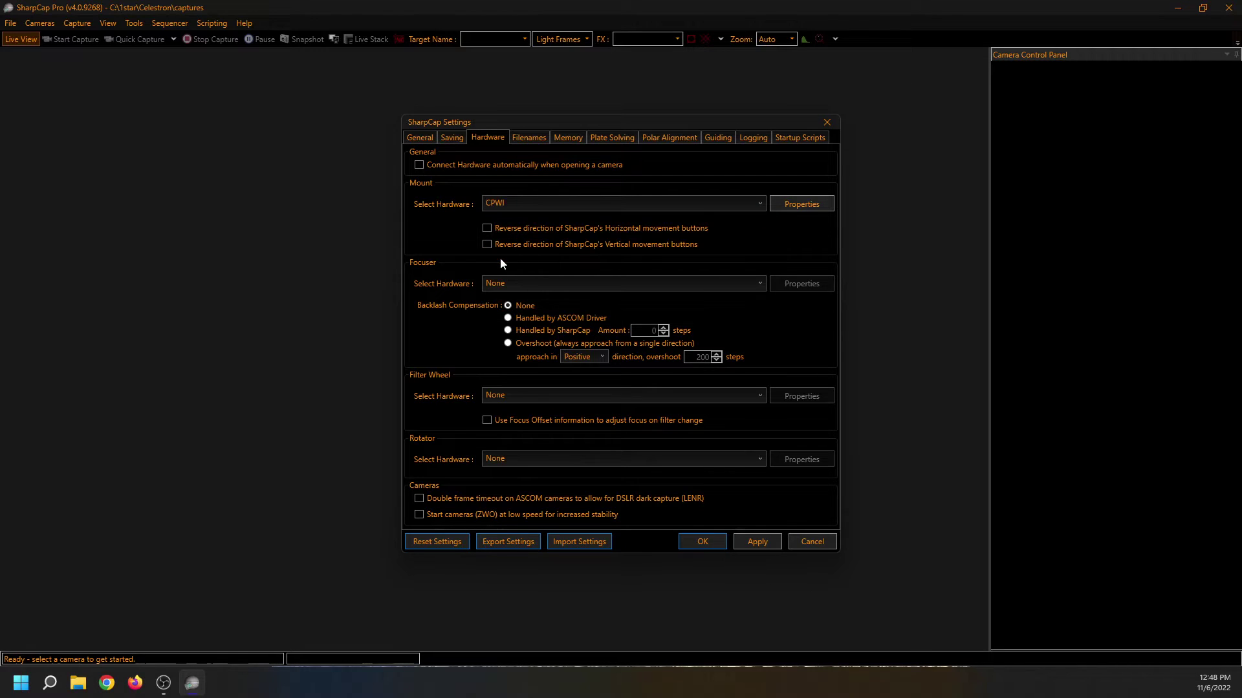
{"action": "left_click", "coordinate": [758, 205]}
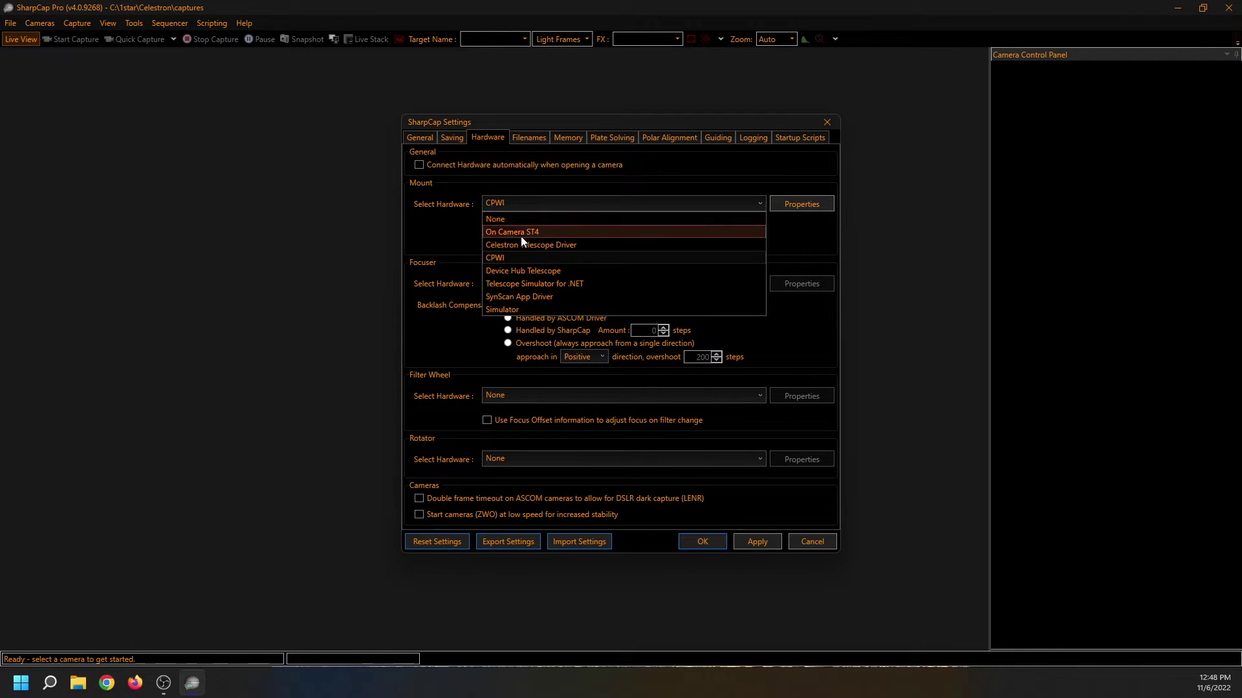
{"action": "left_click", "coordinate": [498, 297]}
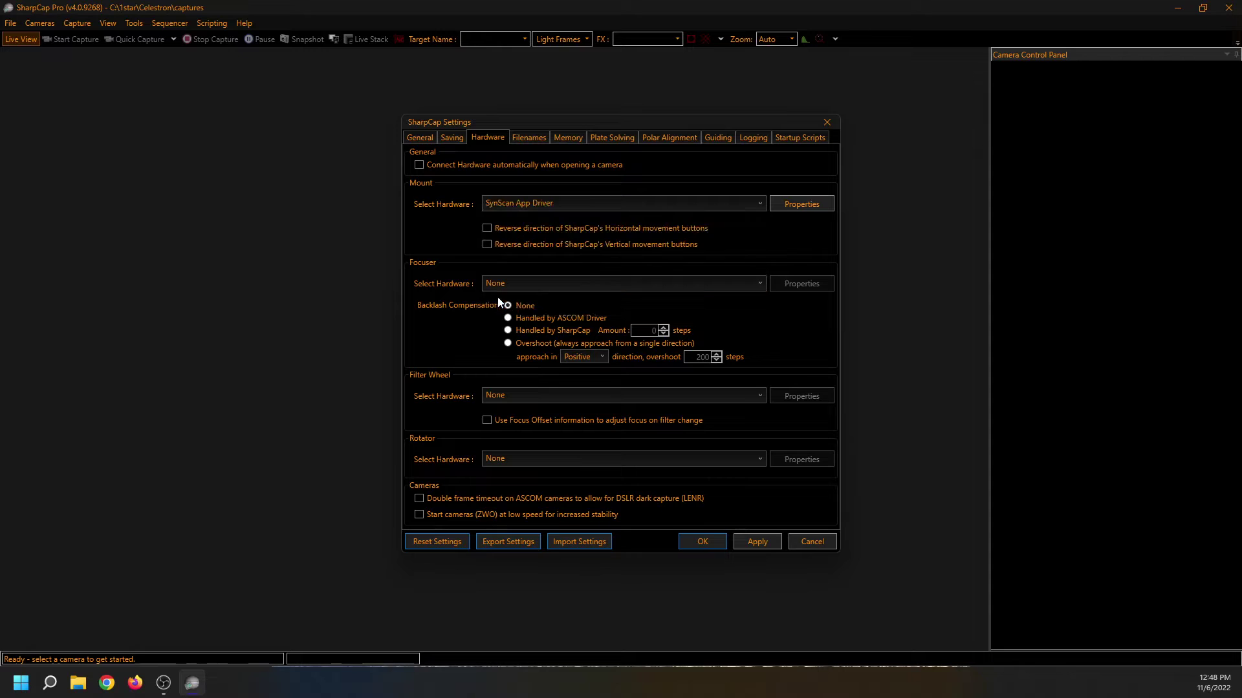
{"action": "left_click", "coordinate": [525, 138]}
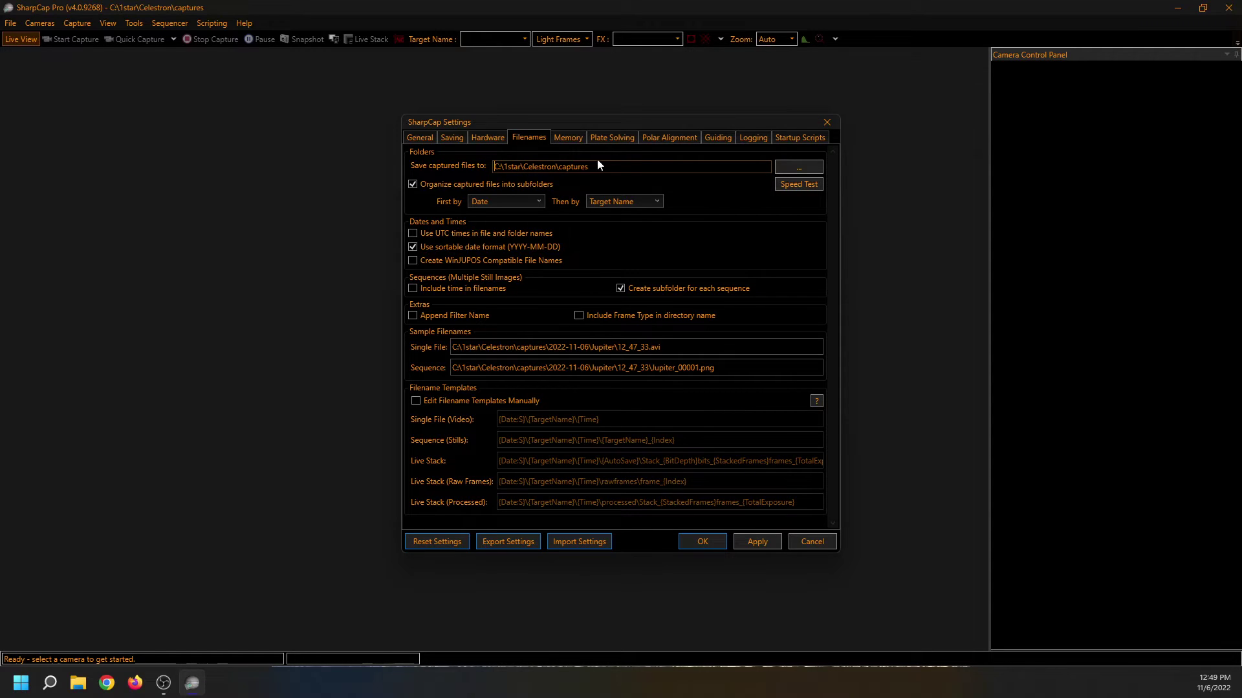
- Show the Memory tab with Paged memory and both caches at 1024 Mb
{"action": "left_click", "coordinate": [568, 139]}
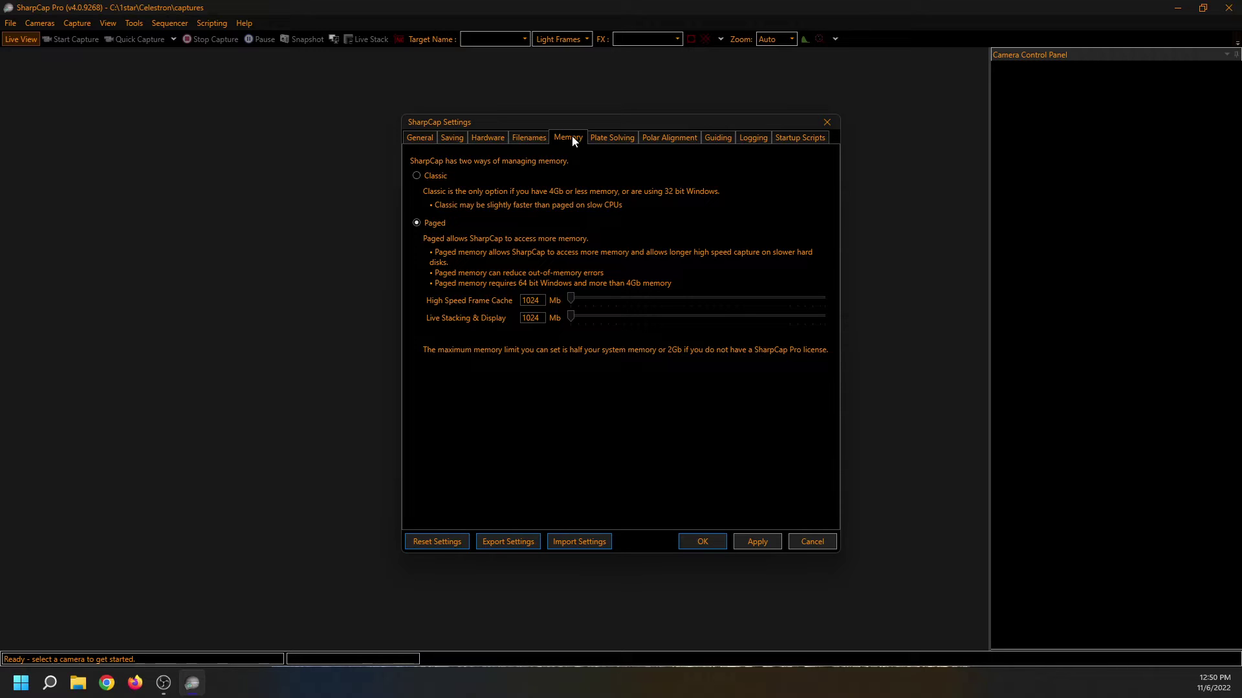
- Show the Plate Solving tab with AstroTortilla/Ansvr/ASPS as the solver
{"action": "left_click", "coordinate": [612, 139]}
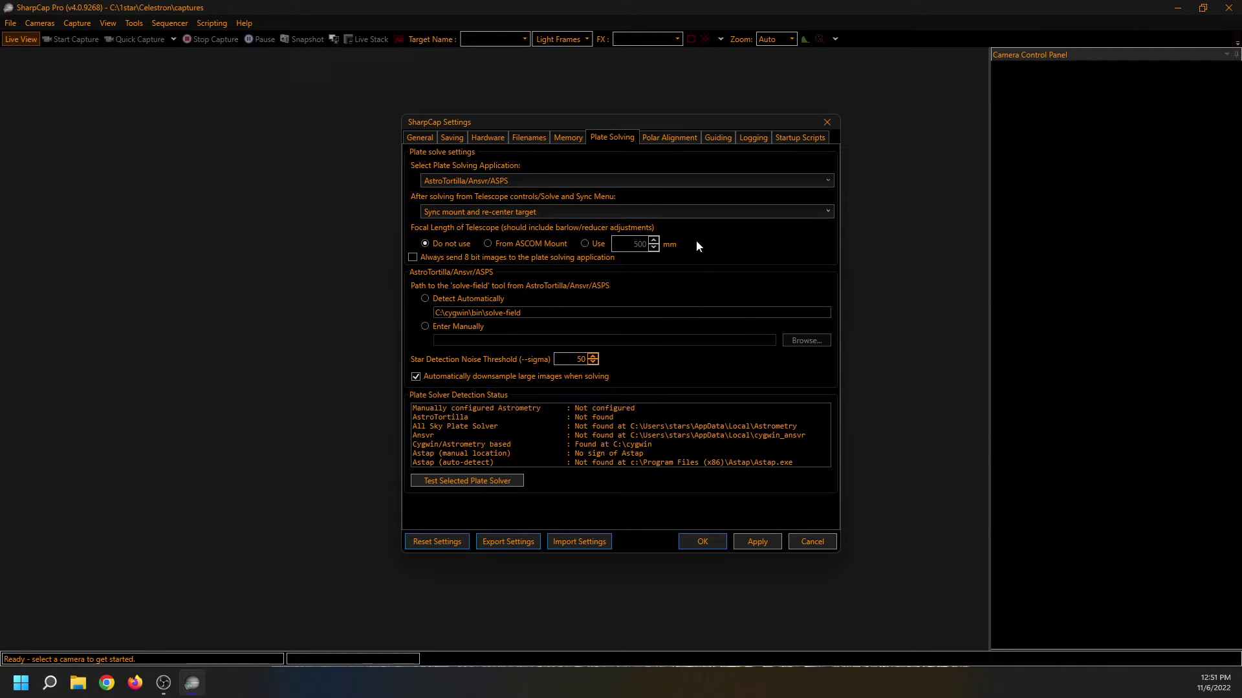
- Show the Polar Alignment tab, with location estimated automatically from the time zone
{"action": "left_click", "coordinate": [670, 139]}
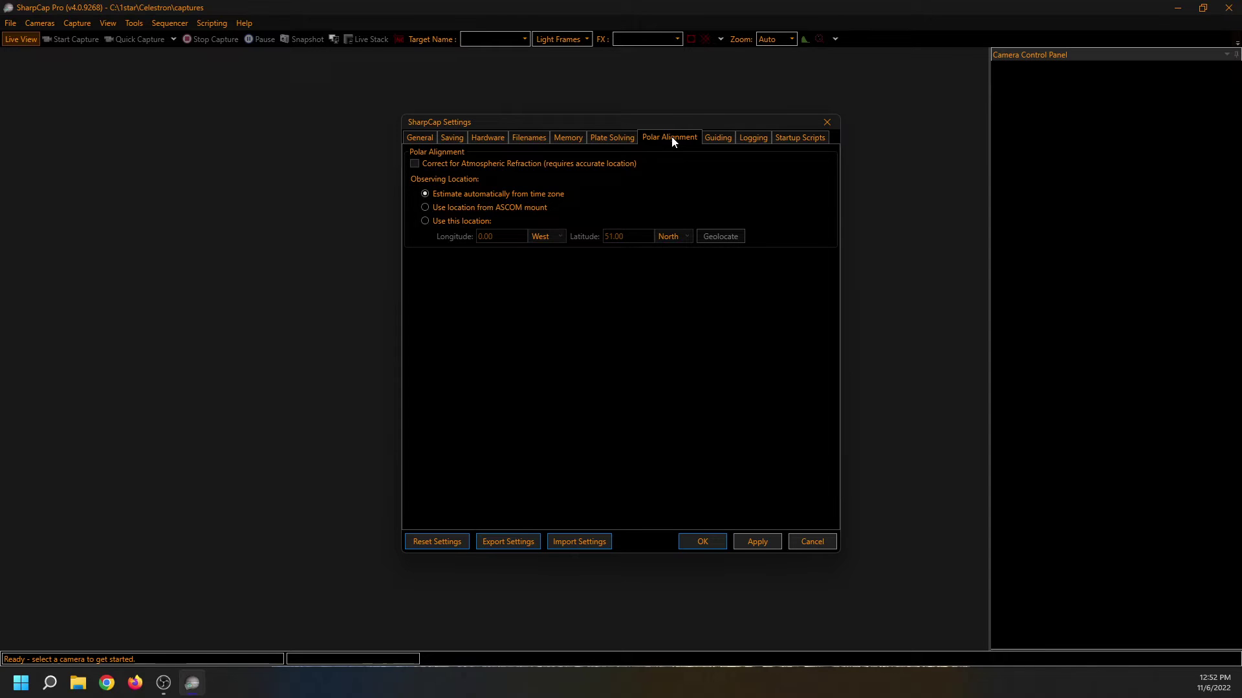
- Look through the Guiding, Logging and Startup Scripts tabs, then accept the settings with OK
{"action": "left_click", "coordinate": [716, 140]}
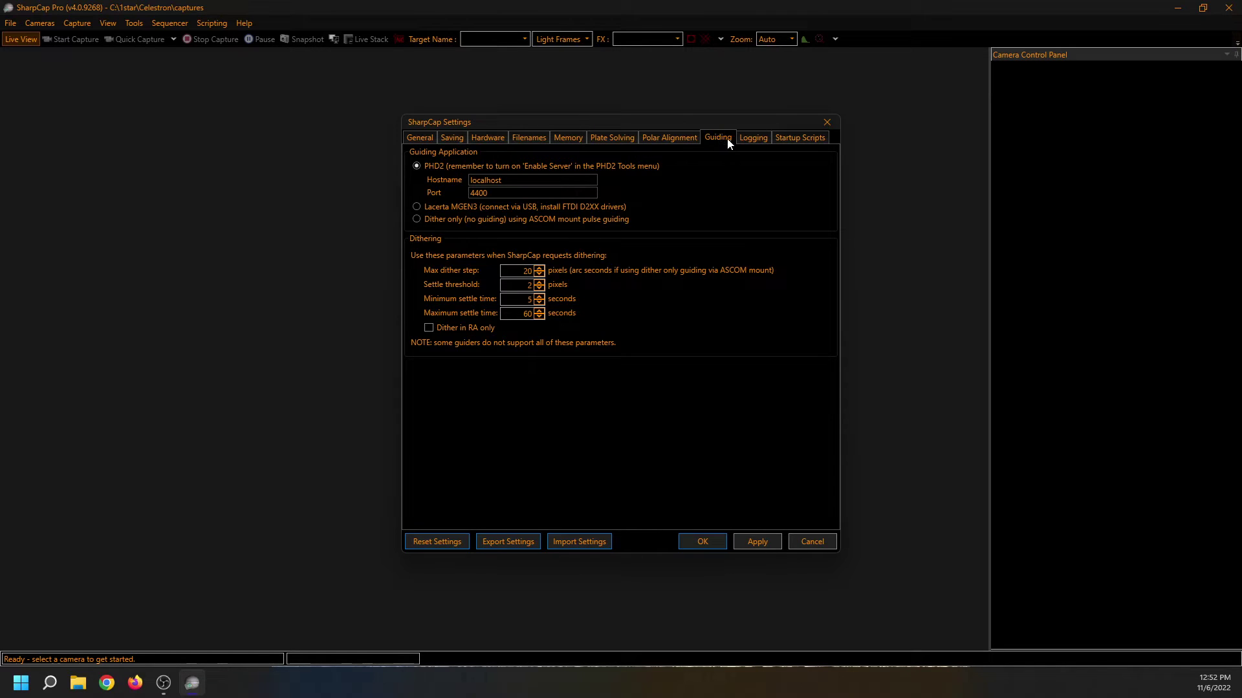
{"action": "left_click", "coordinate": [749, 139]}
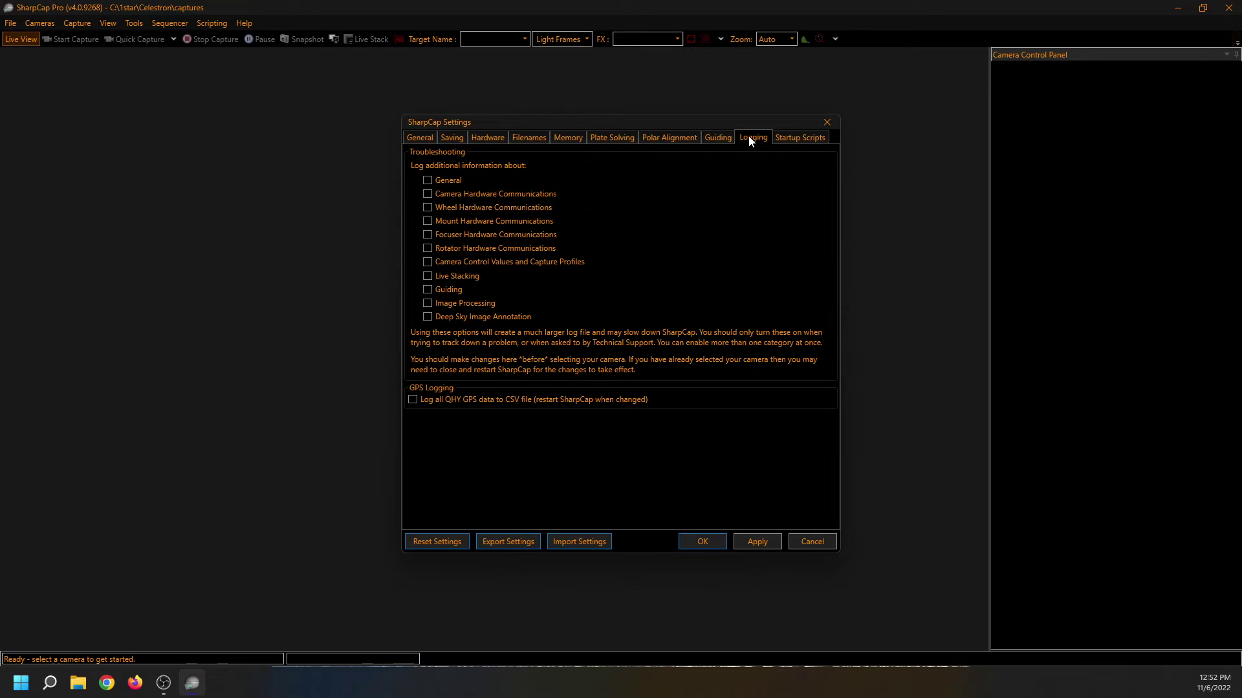
{"action": "left_click", "coordinate": [791, 141]}
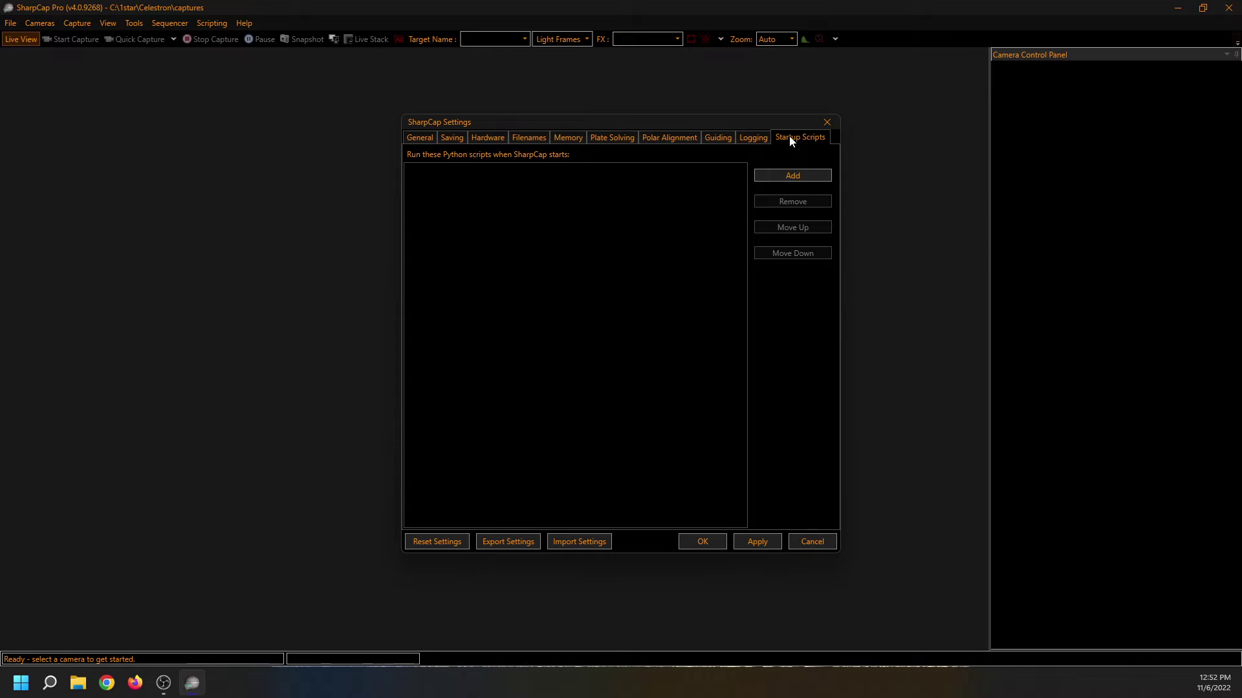
{"action": "left_click", "coordinate": [695, 540]}
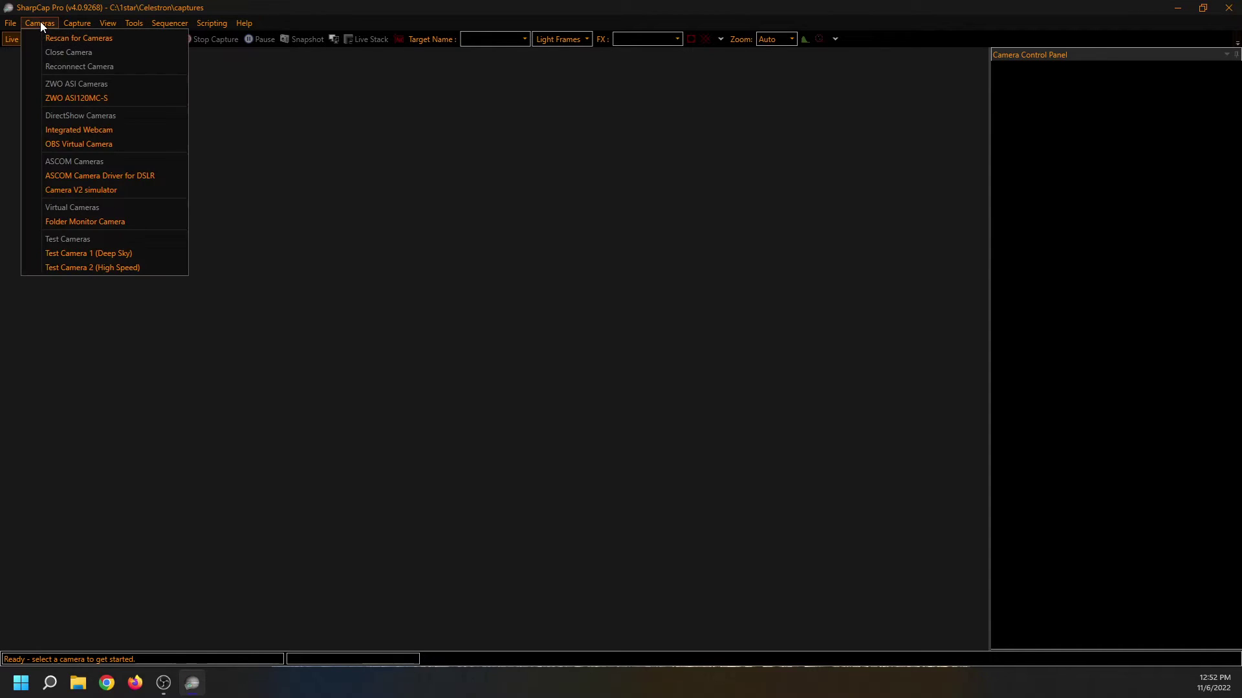
{"action": "left_click", "coordinate": [61, 98]}
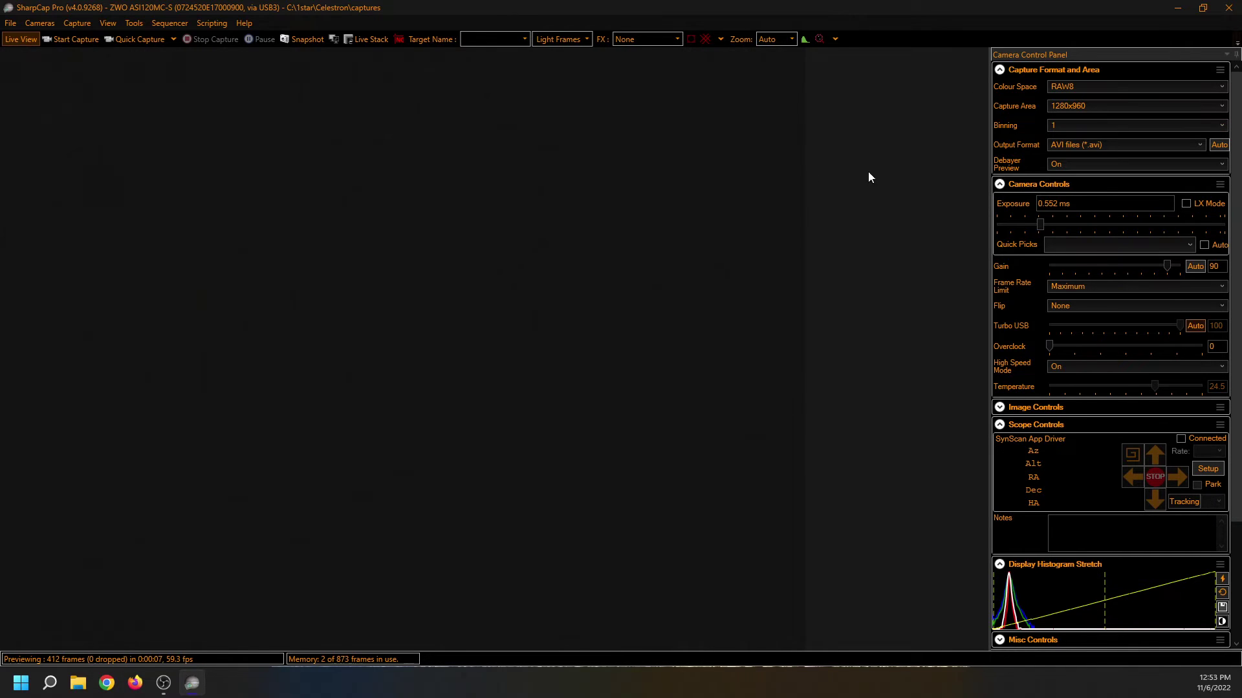
{"action": "left_click", "coordinate": [1104, 85]}
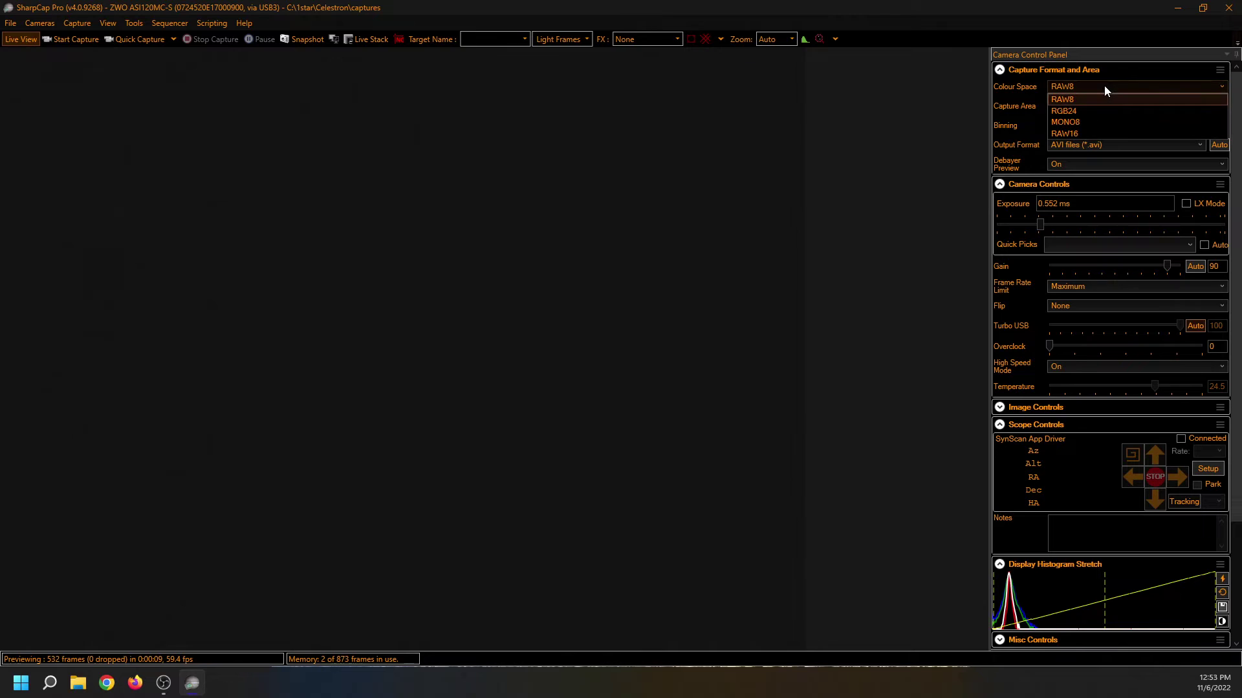
{"action": "left_click", "coordinate": [1104, 85]}
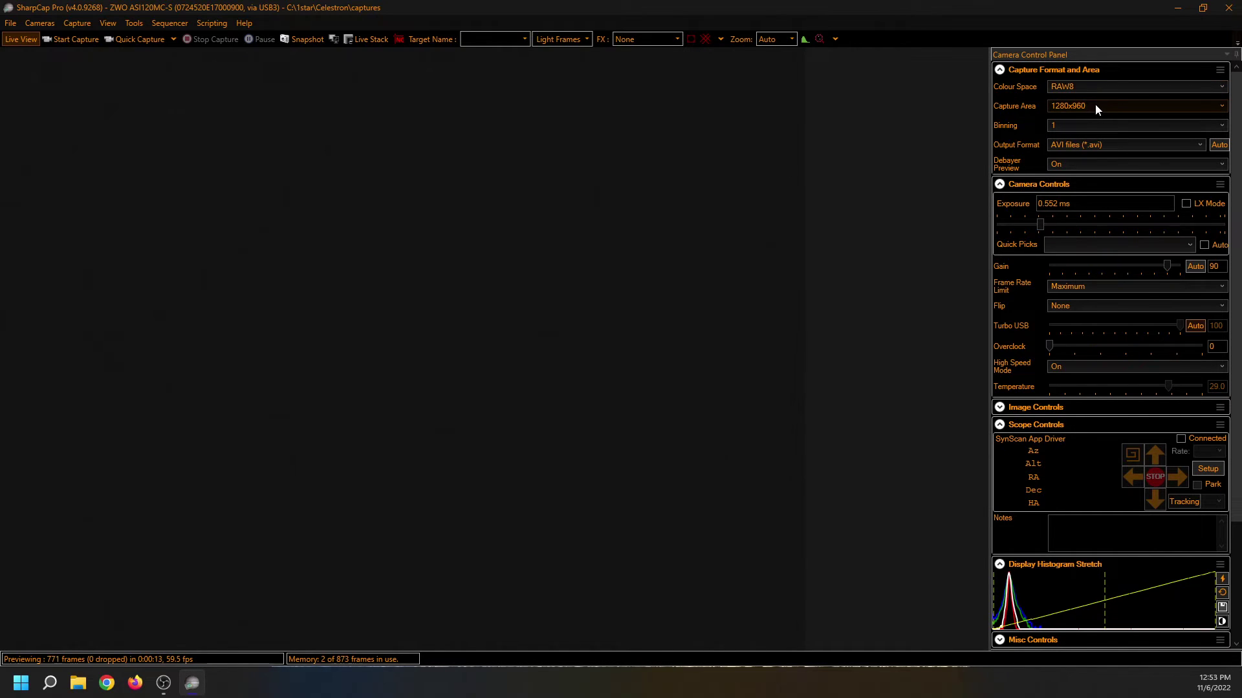
{"action": "left_click", "coordinate": [1095, 105]}
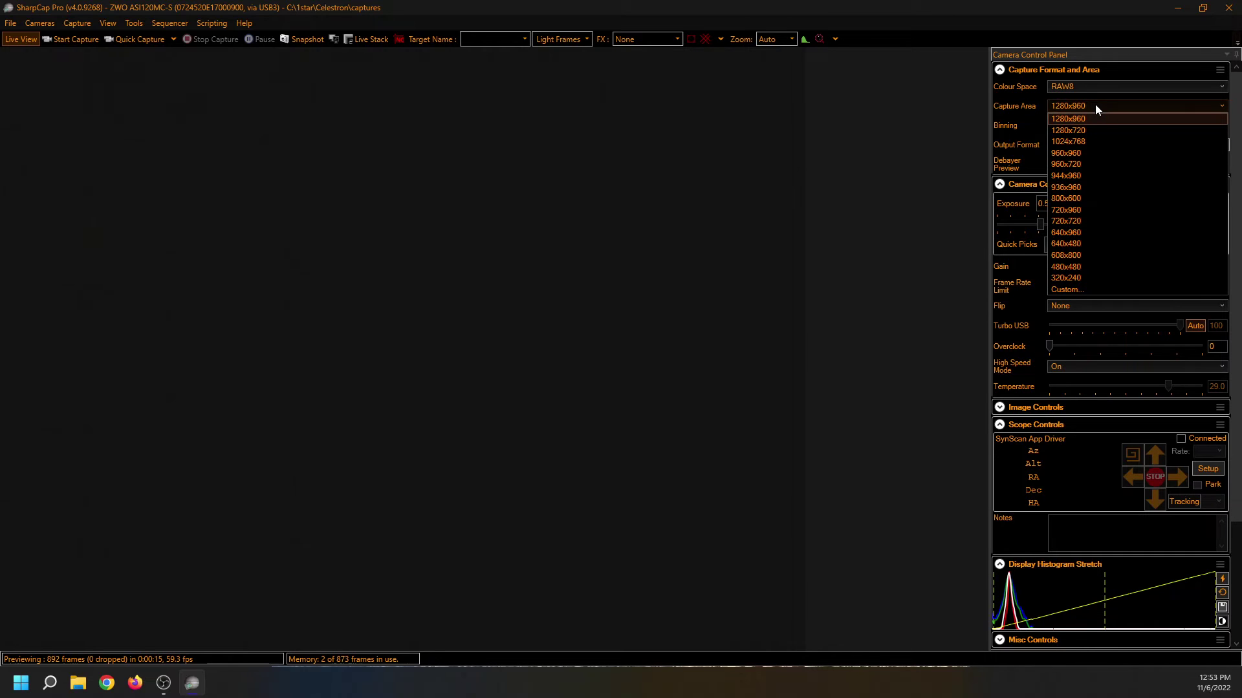
{"action": "left_click", "coordinate": [1095, 105]}
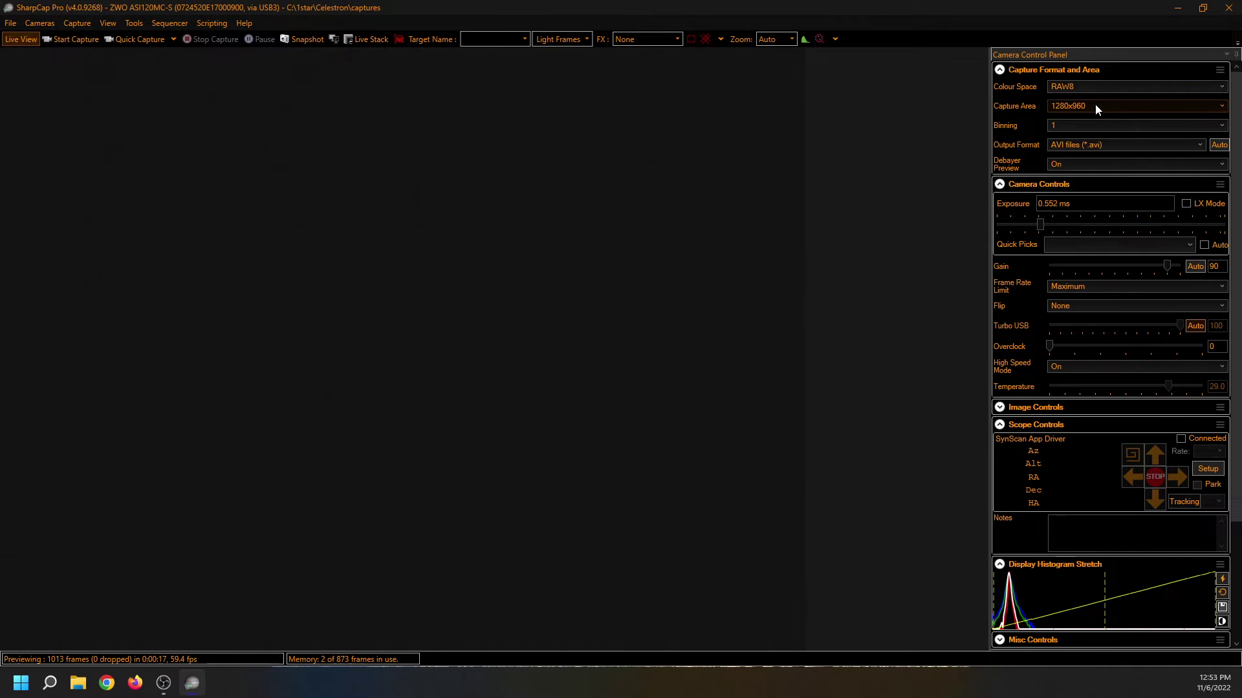
{"action": "left_click", "coordinate": [1086, 166]}
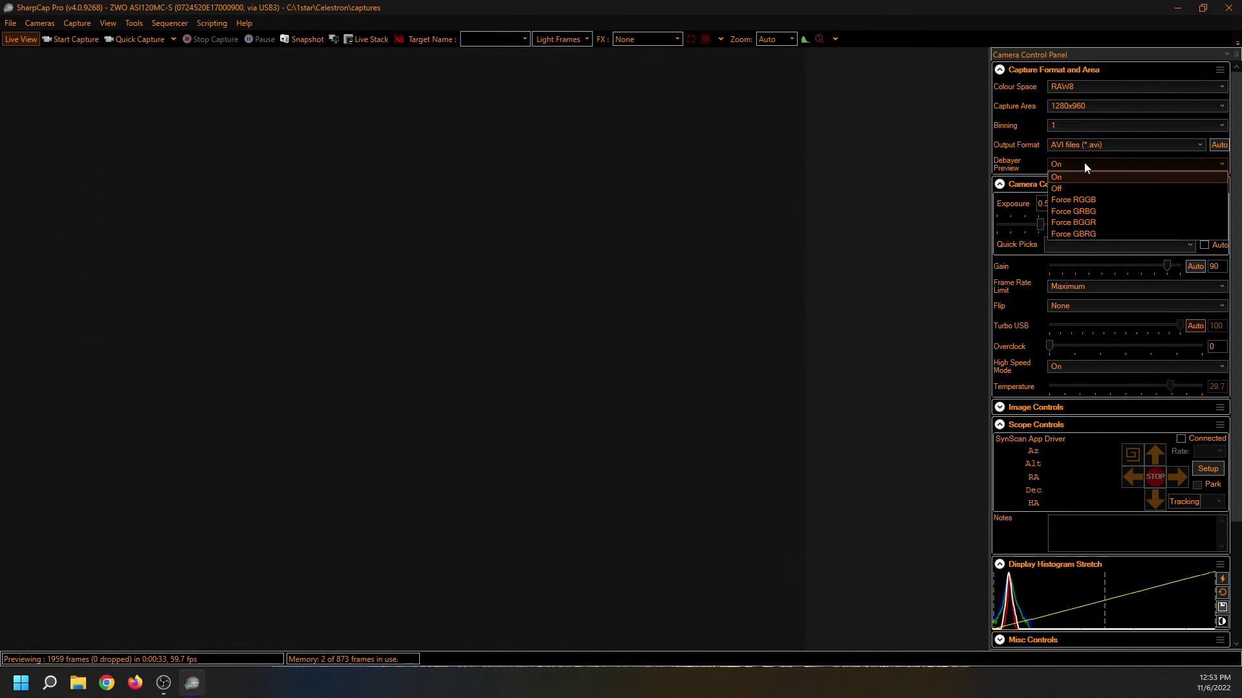
{"action": "left_click", "coordinate": [1083, 162]}
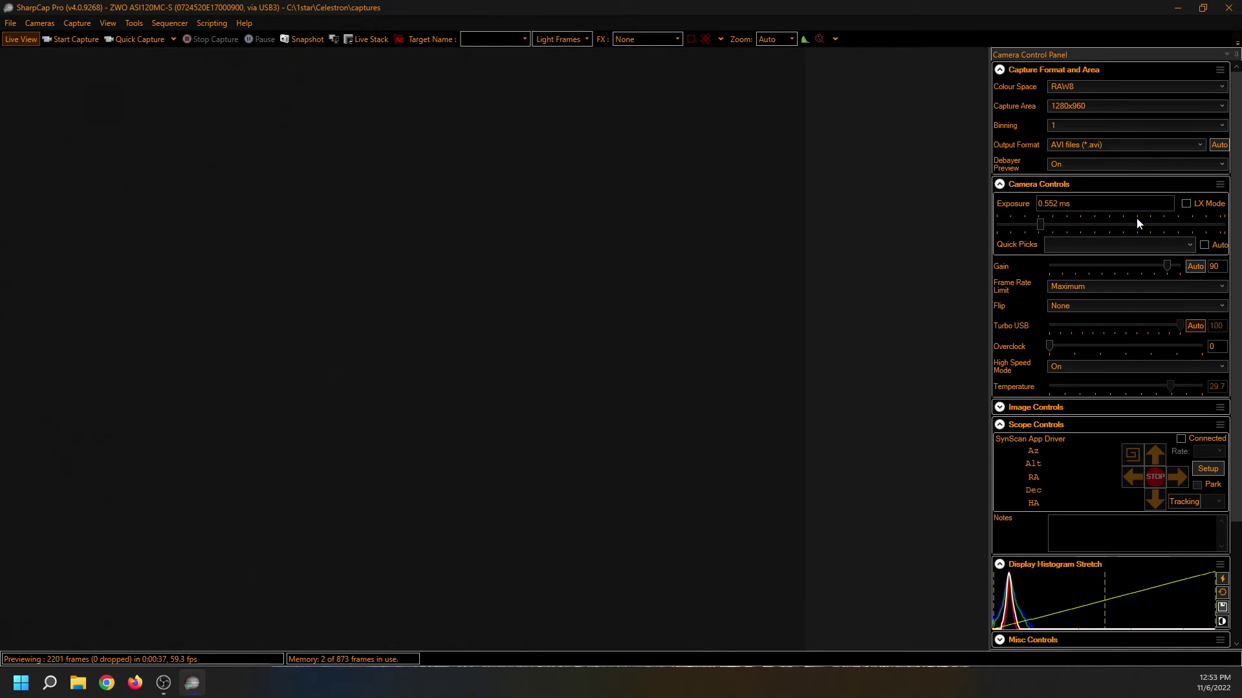
- Return Auto exposure to manual control and leave image Flip at None
{"action": "left_click", "coordinate": [1206, 246]}
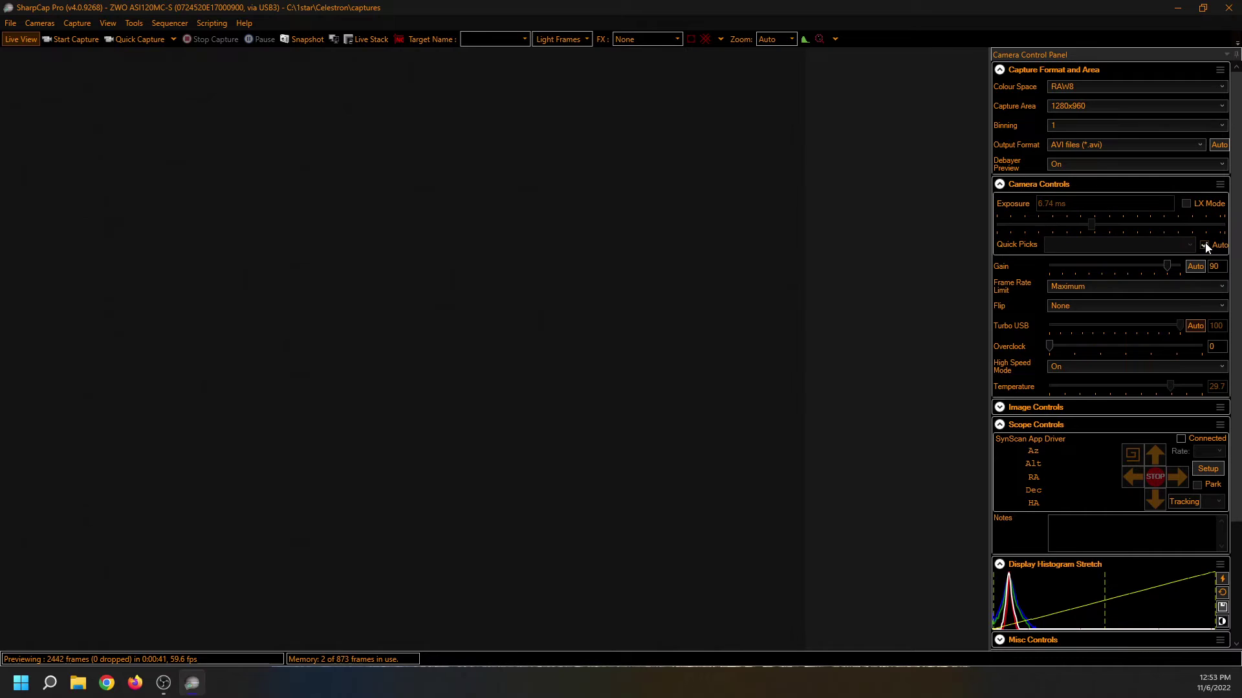
{"action": "left_click", "coordinate": [1205, 246]}
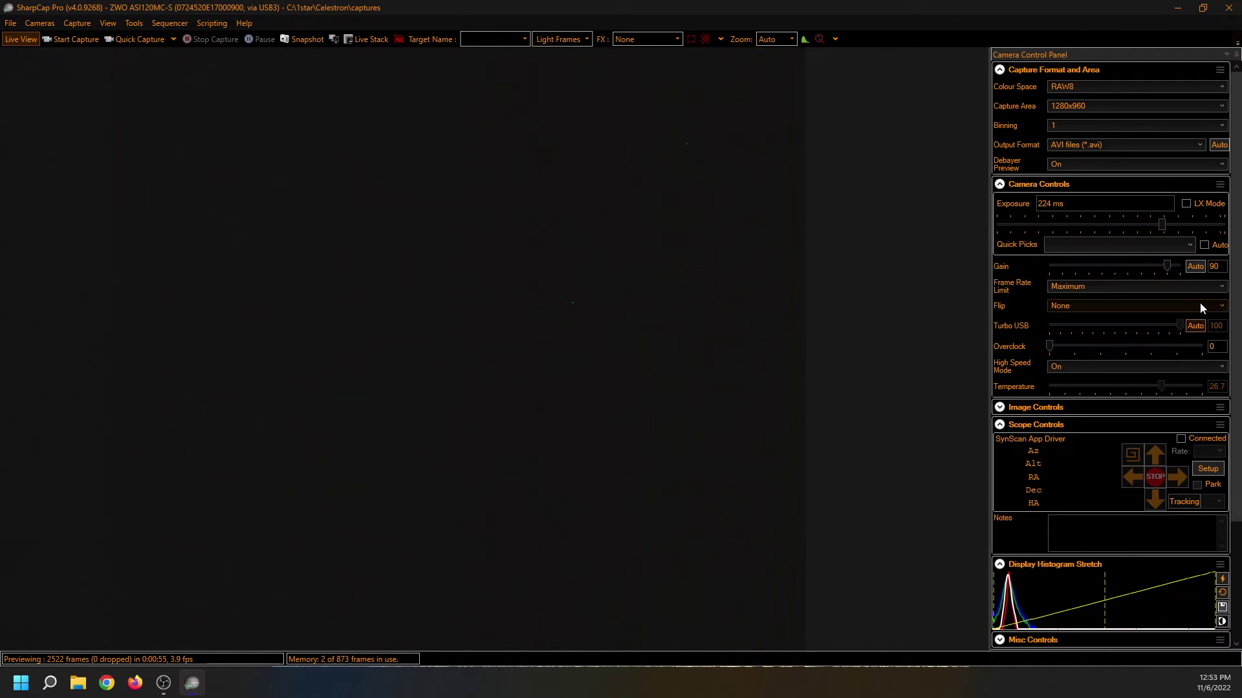
{"action": "left_click", "coordinate": [1200, 308]}
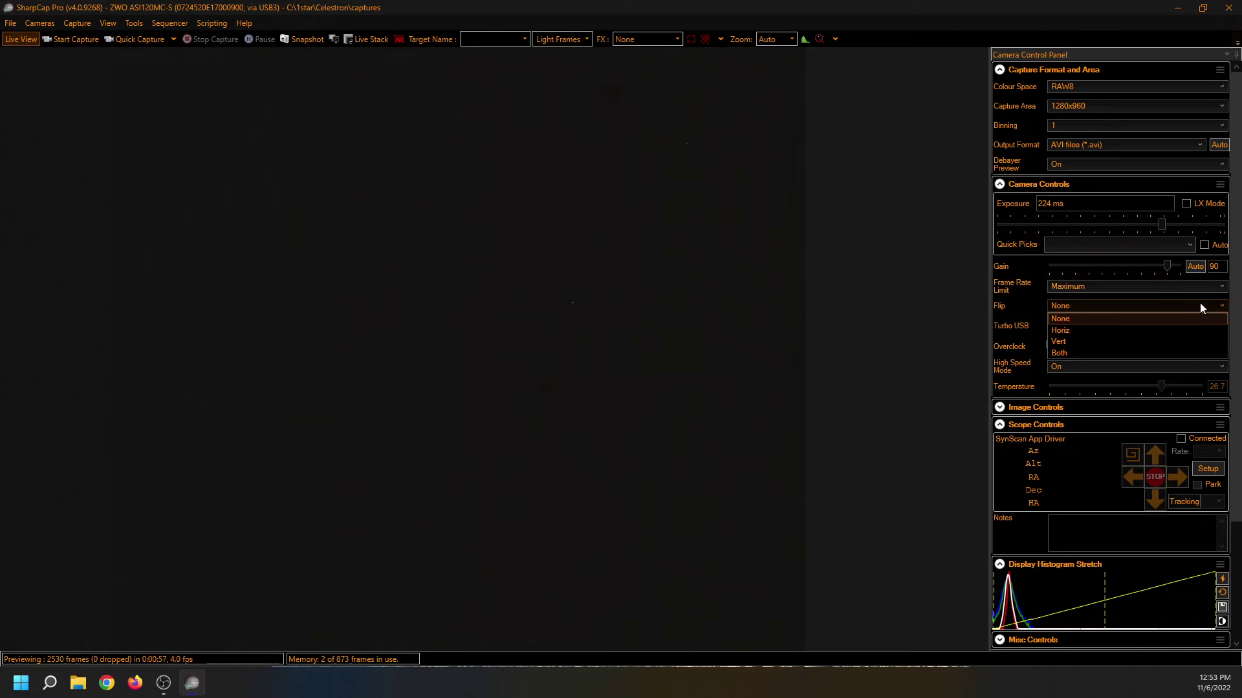
{"action": "left_click", "coordinate": [1200, 308]}
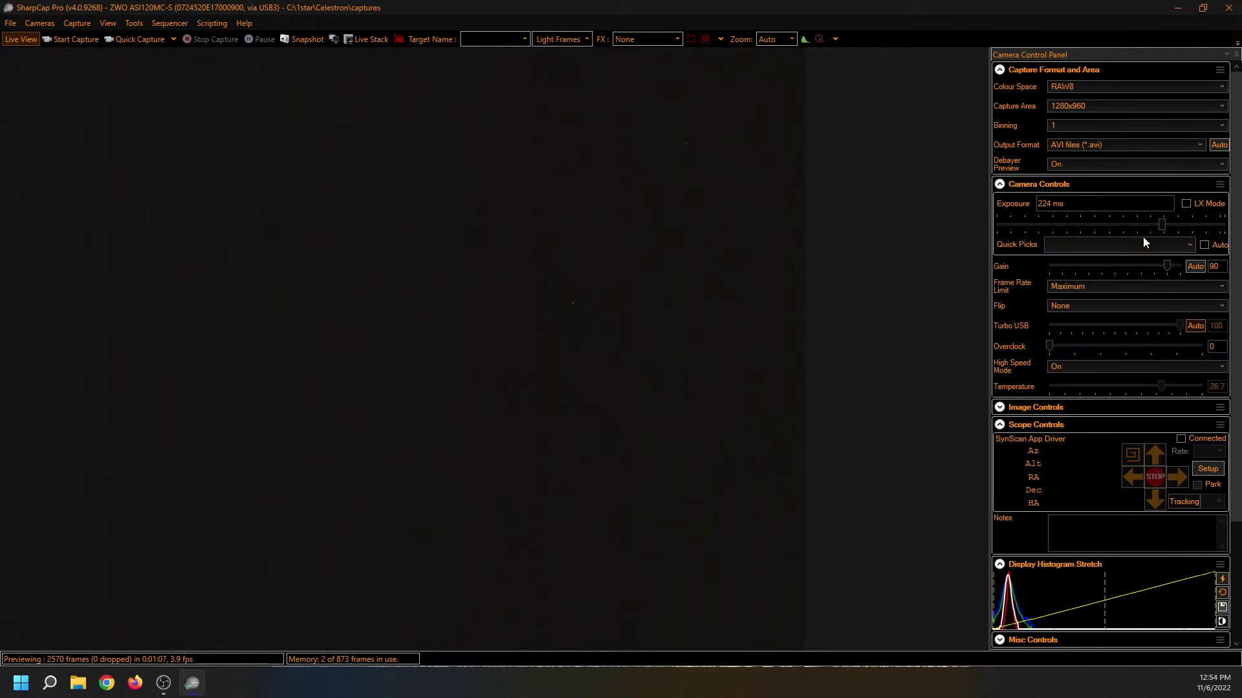
- Set exposure to the 1/60s preset, then lower it to 1.03 ms
{"action": "left_click", "coordinate": [1190, 245]}
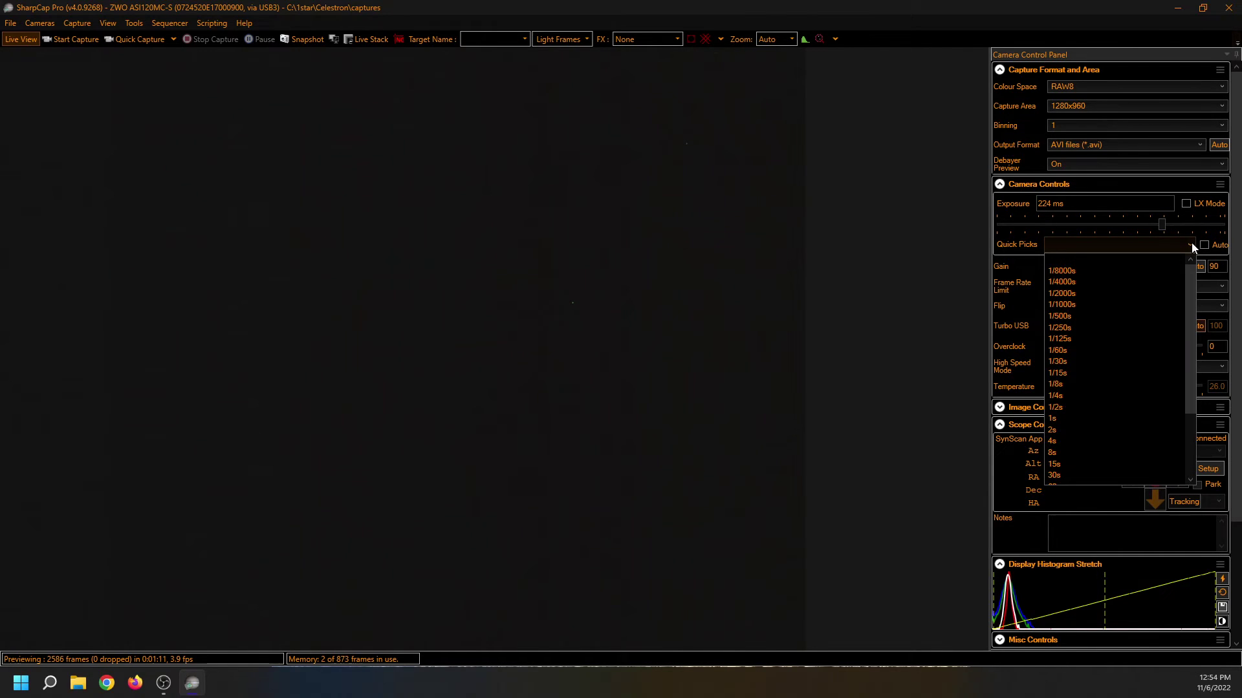
{"action": "left_click", "coordinate": [1056, 351]}
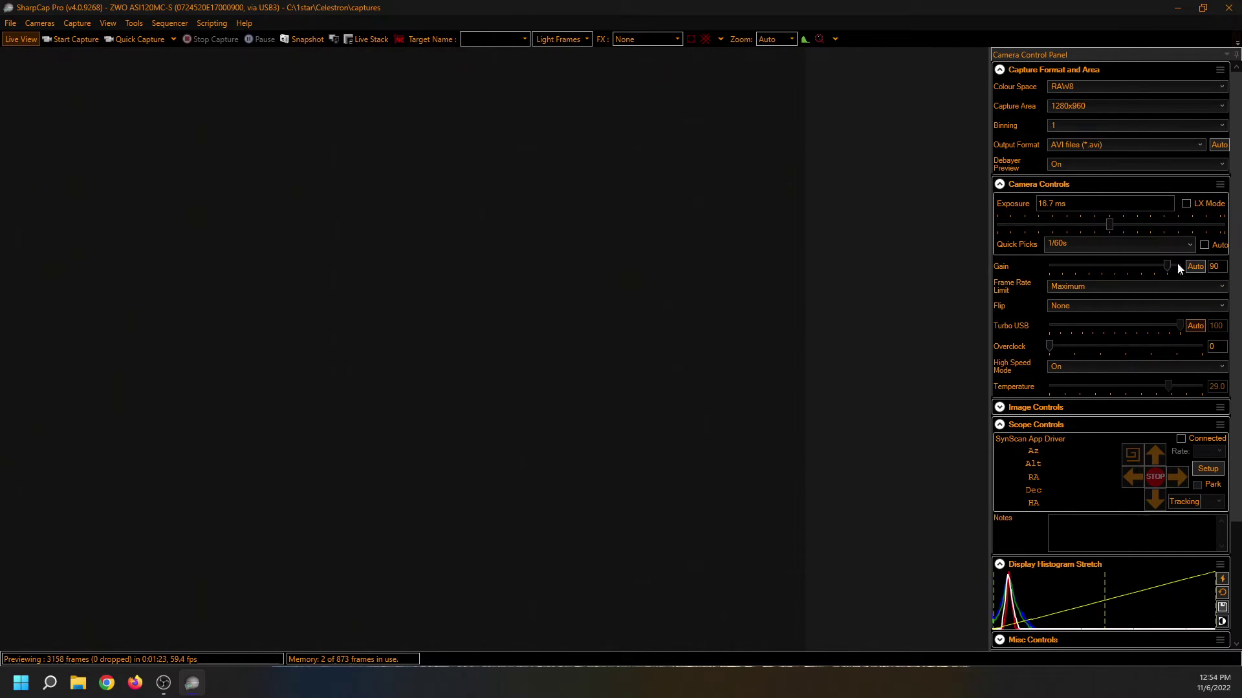
{"action": "mouse_move", "coordinate": [1110, 226]}
{"action": "left_click_drag", "start_coordinate": [1110, 225], "coordinate": [1053, 225]}
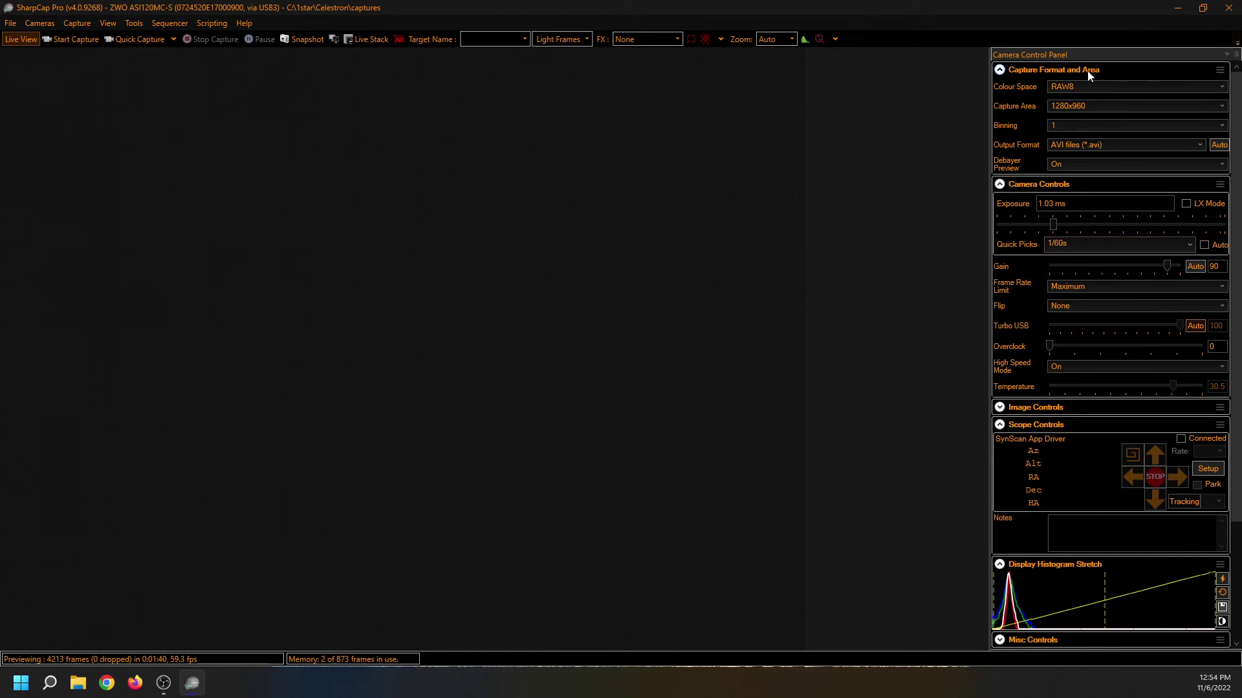
- Collapse Camera Controls and expand Image Controls, showing Brightness 20 and white balance red 15, blue 70
{"action": "left_click", "coordinate": [1000, 185]}
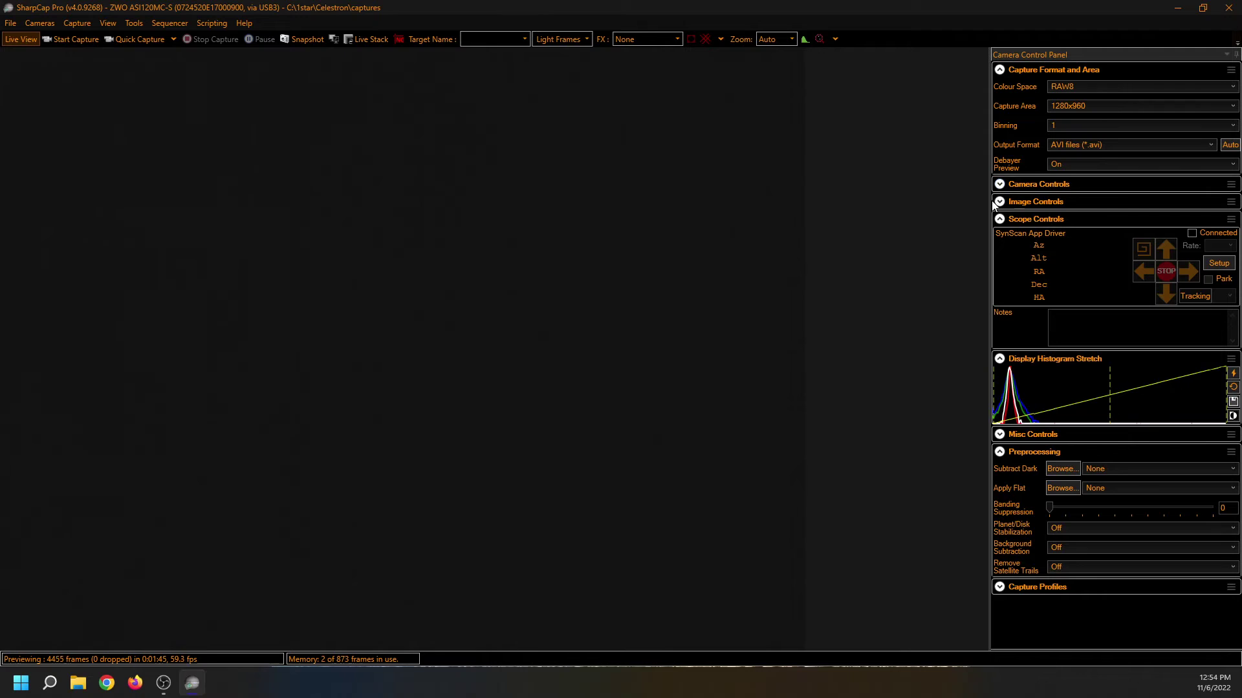
{"action": "left_click", "coordinate": [999, 202]}
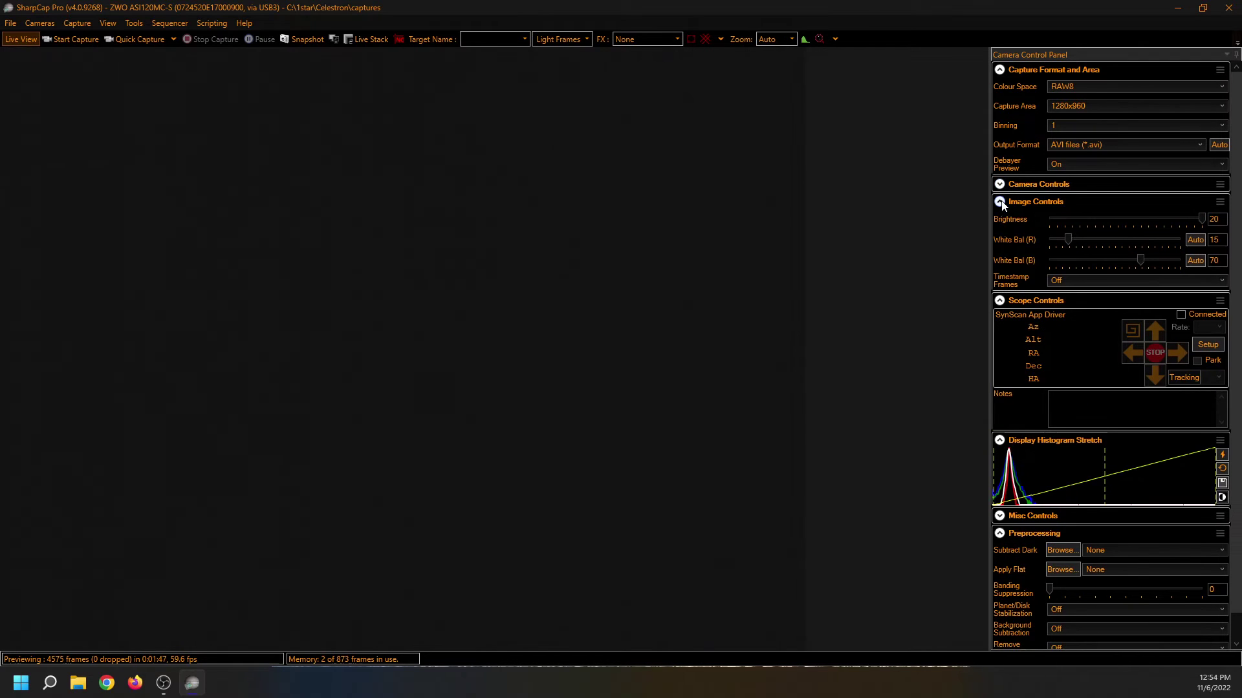
{"action": "mouse_move", "coordinate": [1106, 269]}
{"action": "mouse_move", "coordinate": [1203, 214]}
{"action": "mouse_move", "coordinate": [1157, 266]}
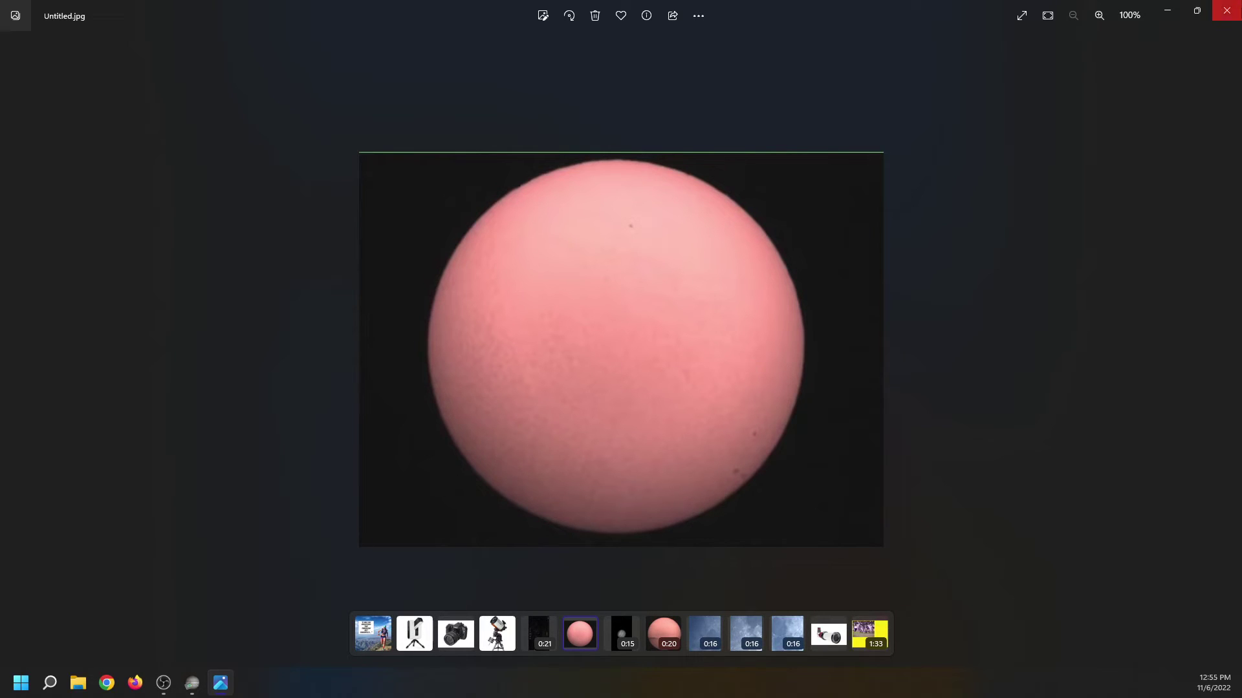
- Close the Photos viewer showing Untitled.jpg to return to SharpCap Pro
{"action": "left_click", "coordinate": [1231, 16]}
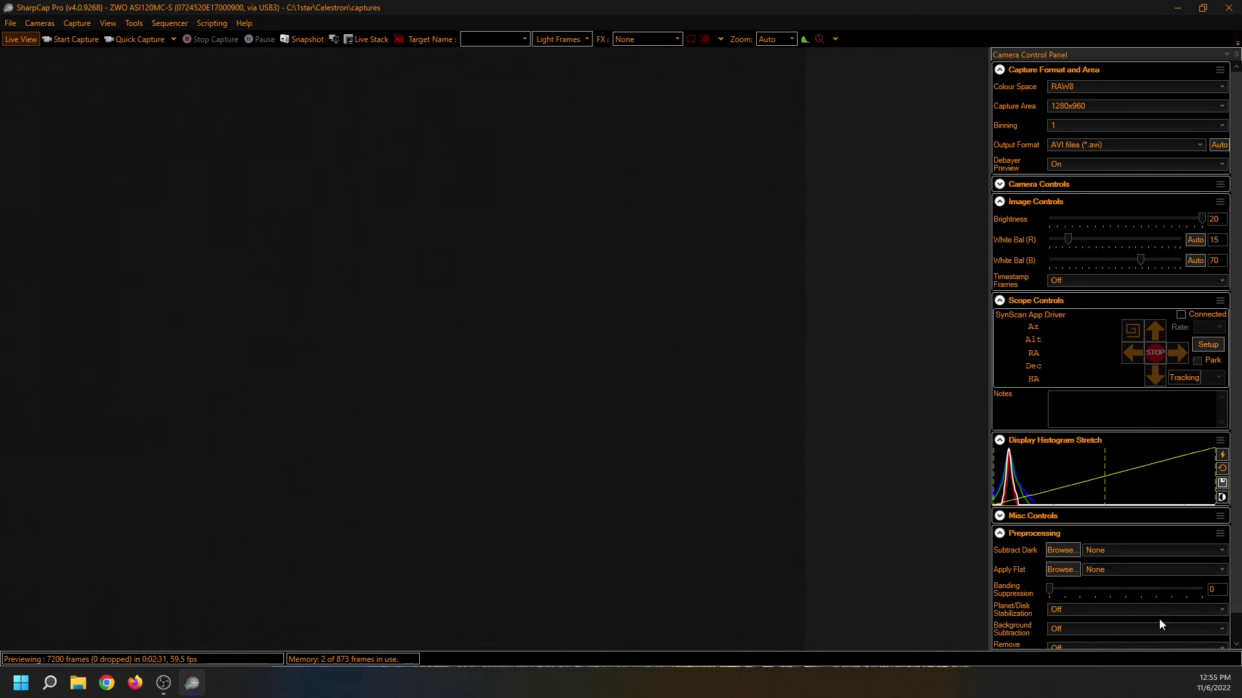
- Collapse the Image Controls section to reveal the telescope and preprocessing controls
{"action": "left_click", "coordinate": [1004, 205]}
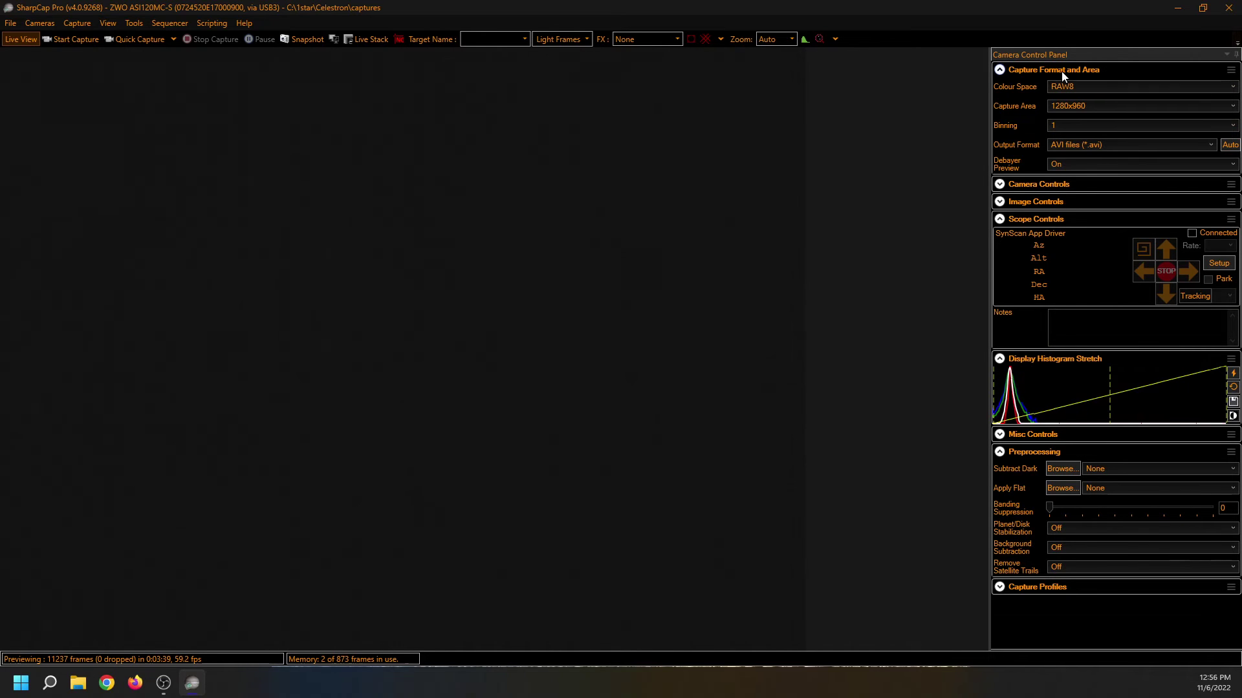
{"action": "left_click", "coordinate": [1001, 184]}
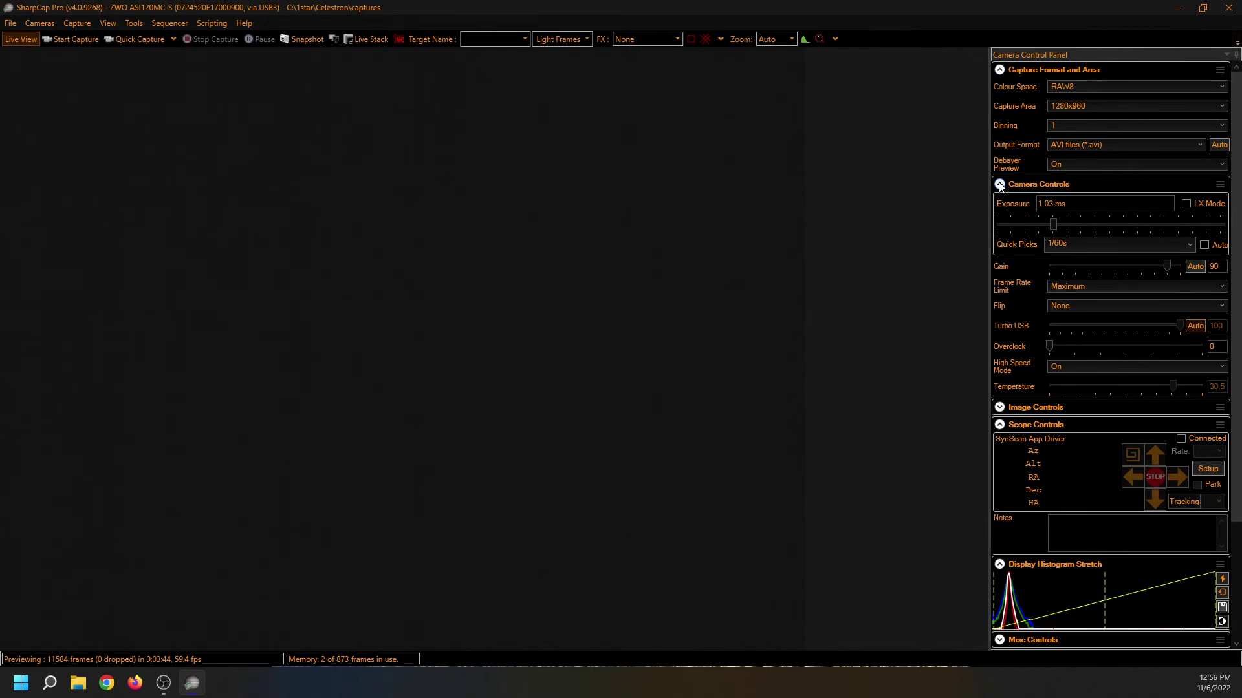
{"action": "left_click", "coordinate": [1001, 184]}
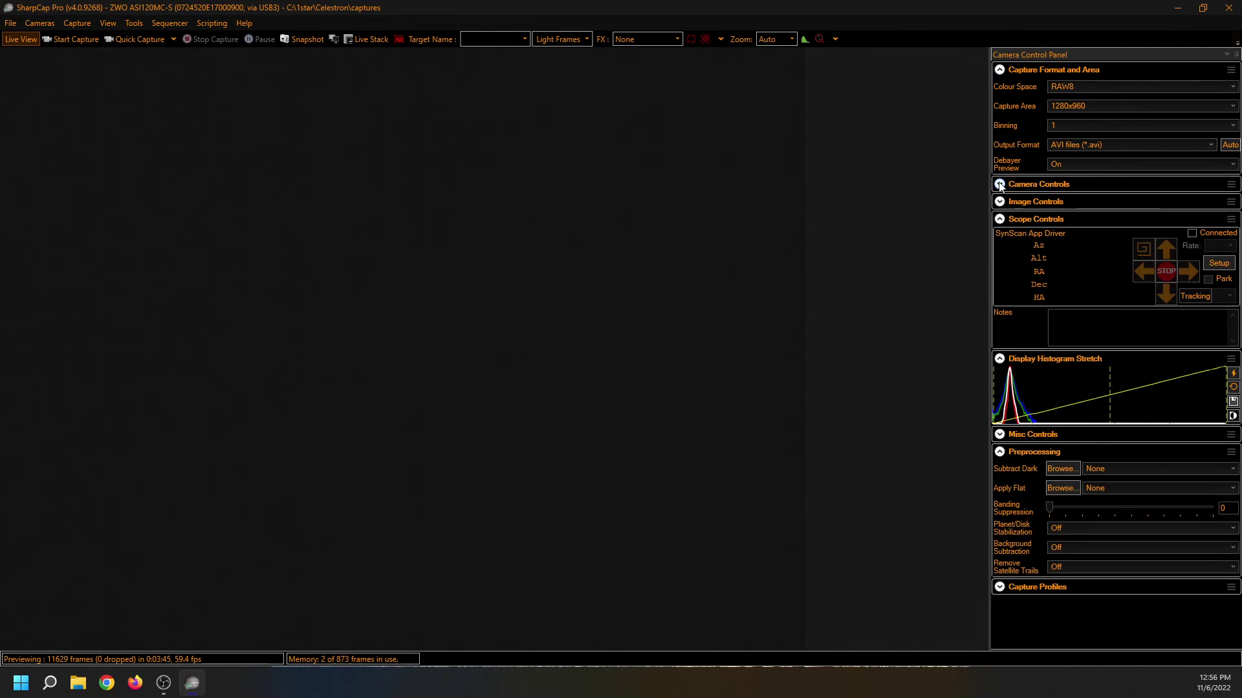
{"action": "left_click", "coordinate": [1000, 435]}
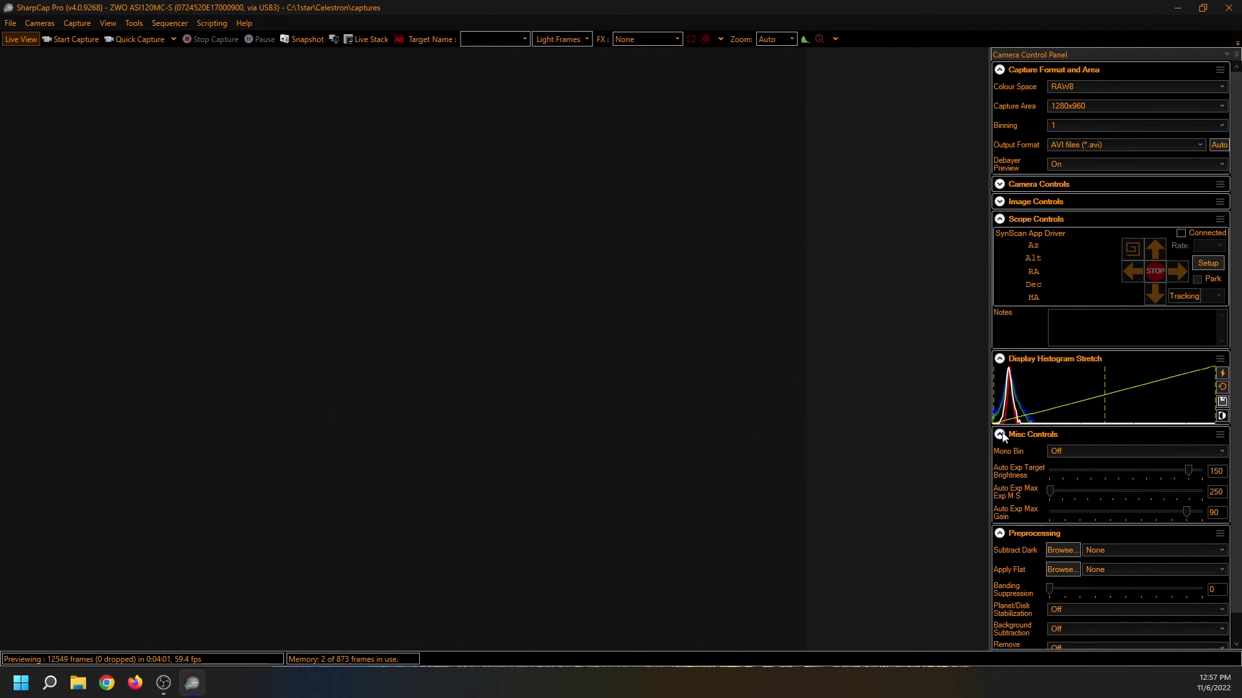
{"action": "left_click", "coordinate": [1000, 435]}
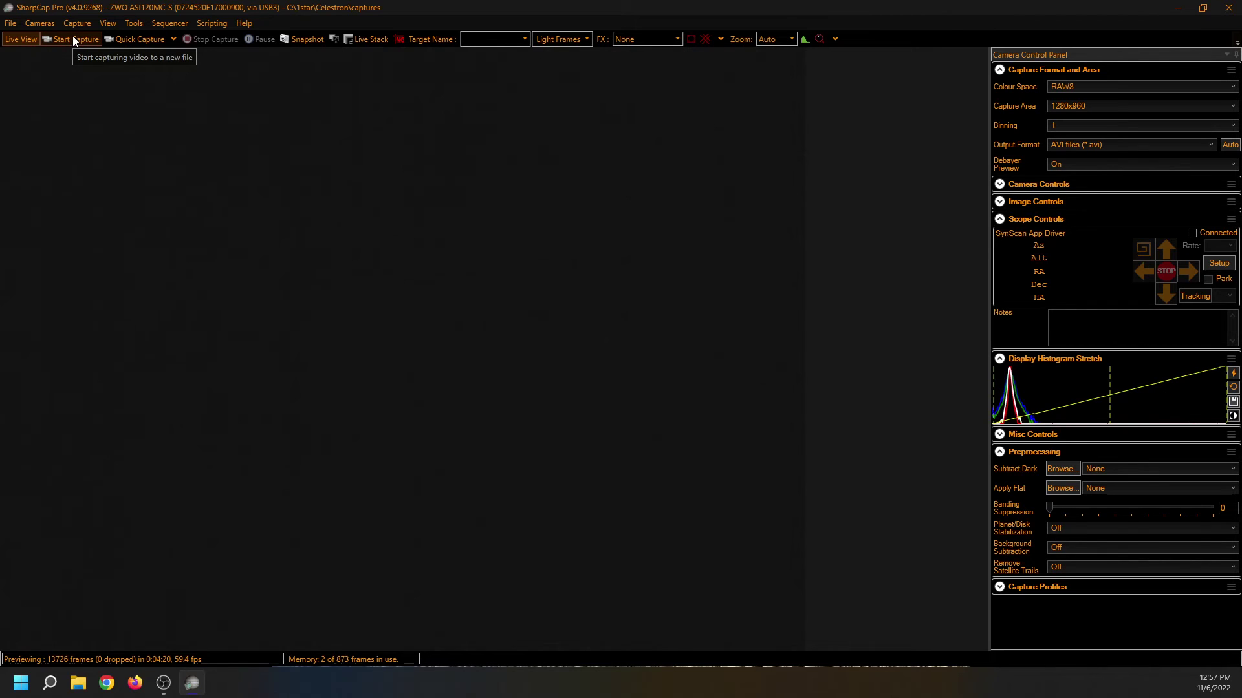
- Show the Quick Capture length options, with 20 Seconds currently selected
{"action": "left_click", "coordinate": [173, 38]}
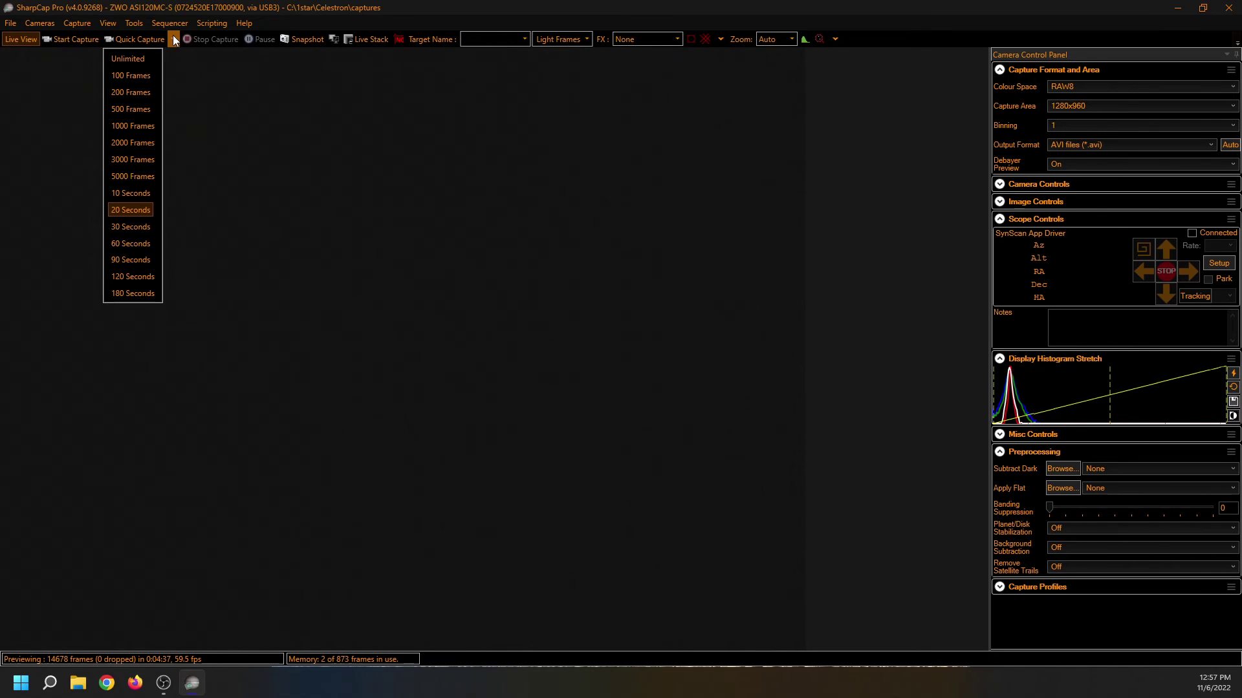
- Browse the Tools menu, briefly opening and closing the Histogram tool
{"action": "left_click", "coordinate": [137, 25]}
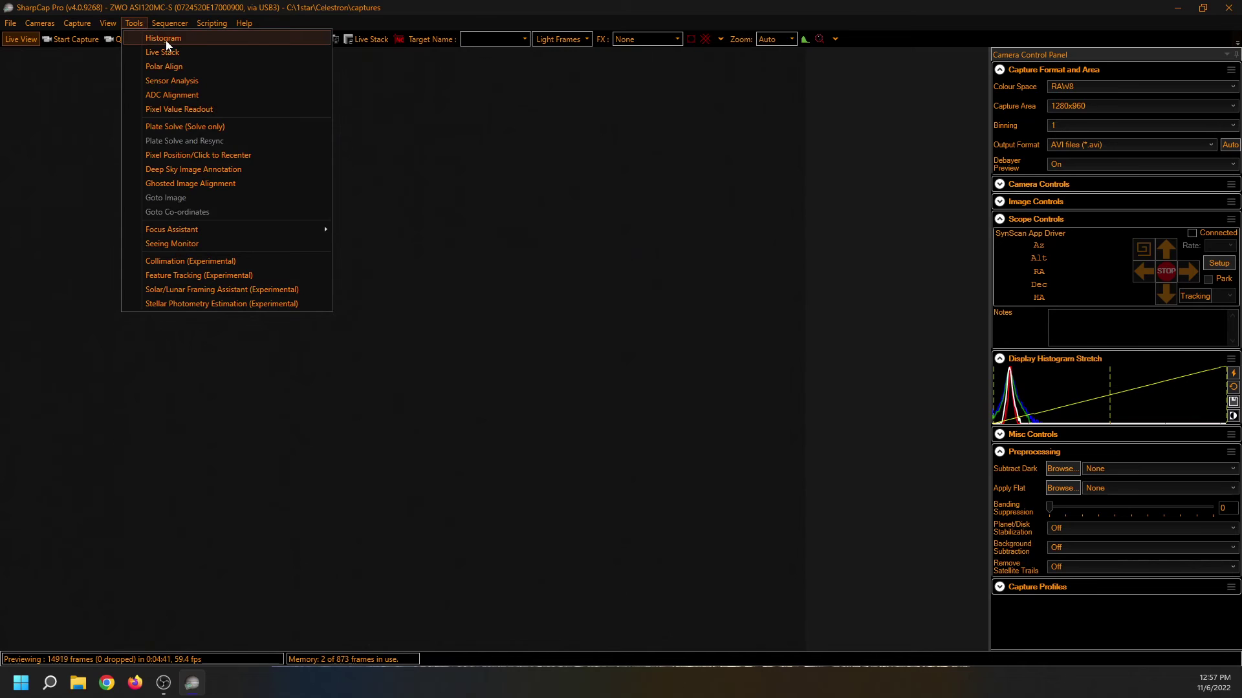
{"action": "left_click", "coordinate": [164, 38]}
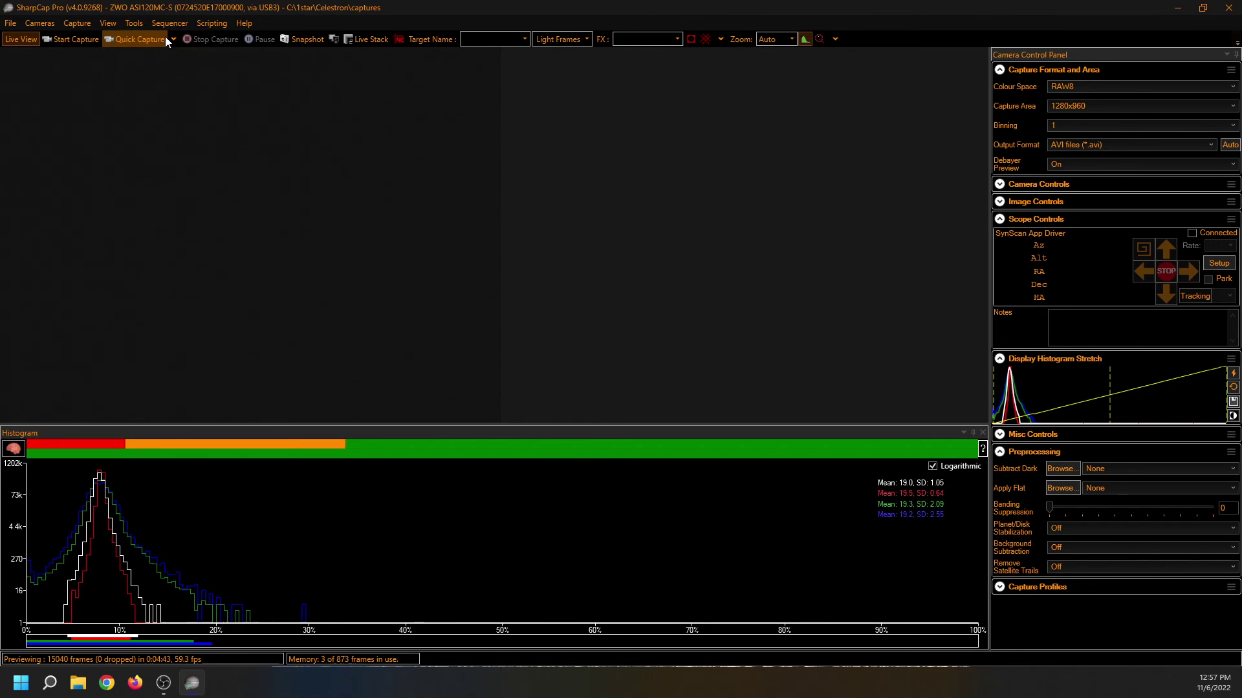
{"action": "left_click", "coordinate": [137, 24]}
{"action": "left_click", "coordinate": [141, 36]}
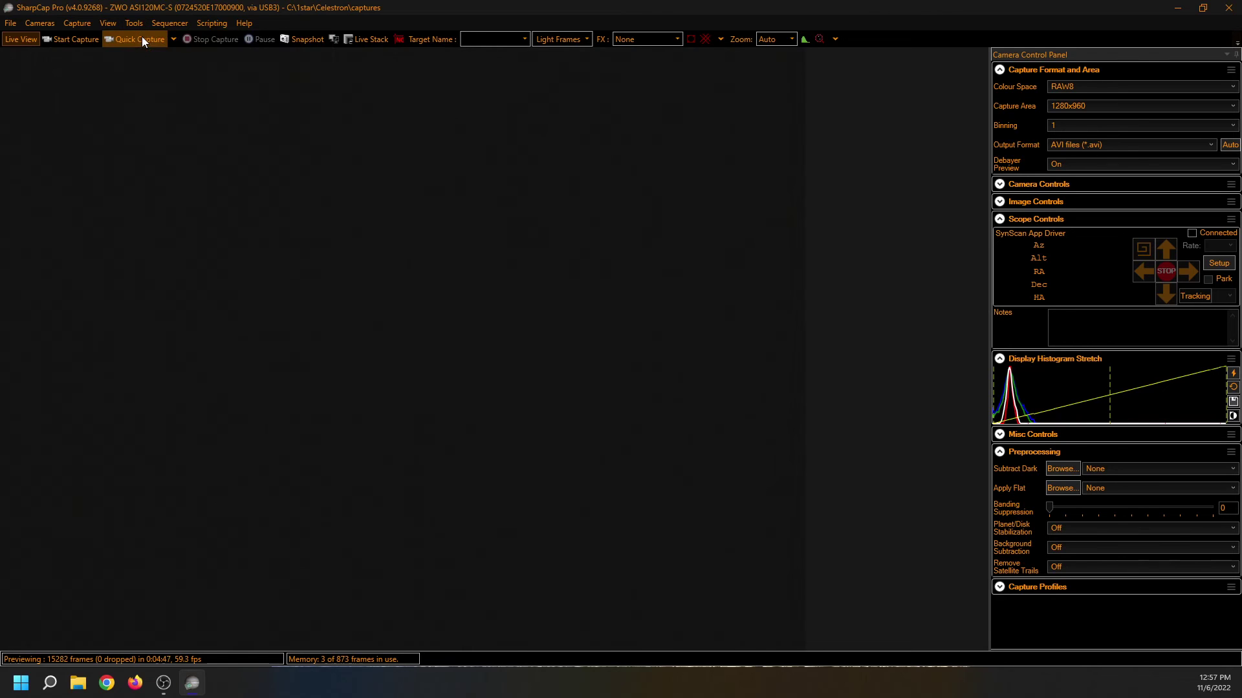
{"action": "left_click", "coordinate": [133, 26]}
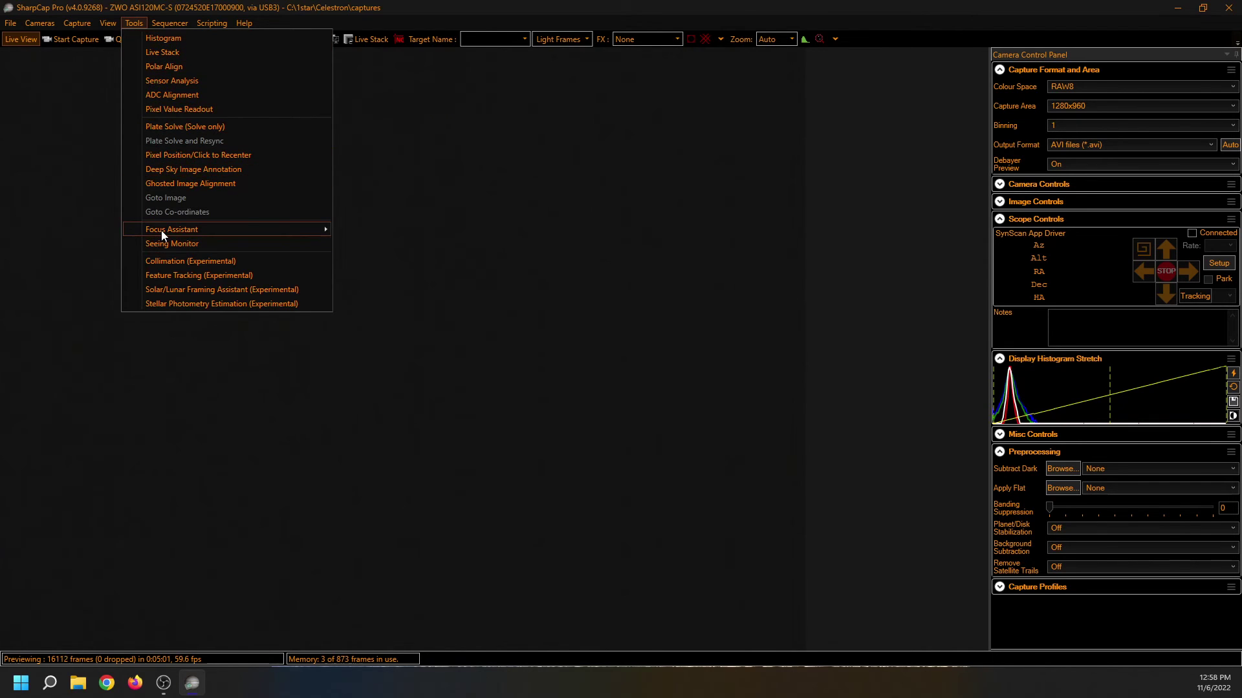
{"action": "mouse_move", "coordinate": [161, 230]}
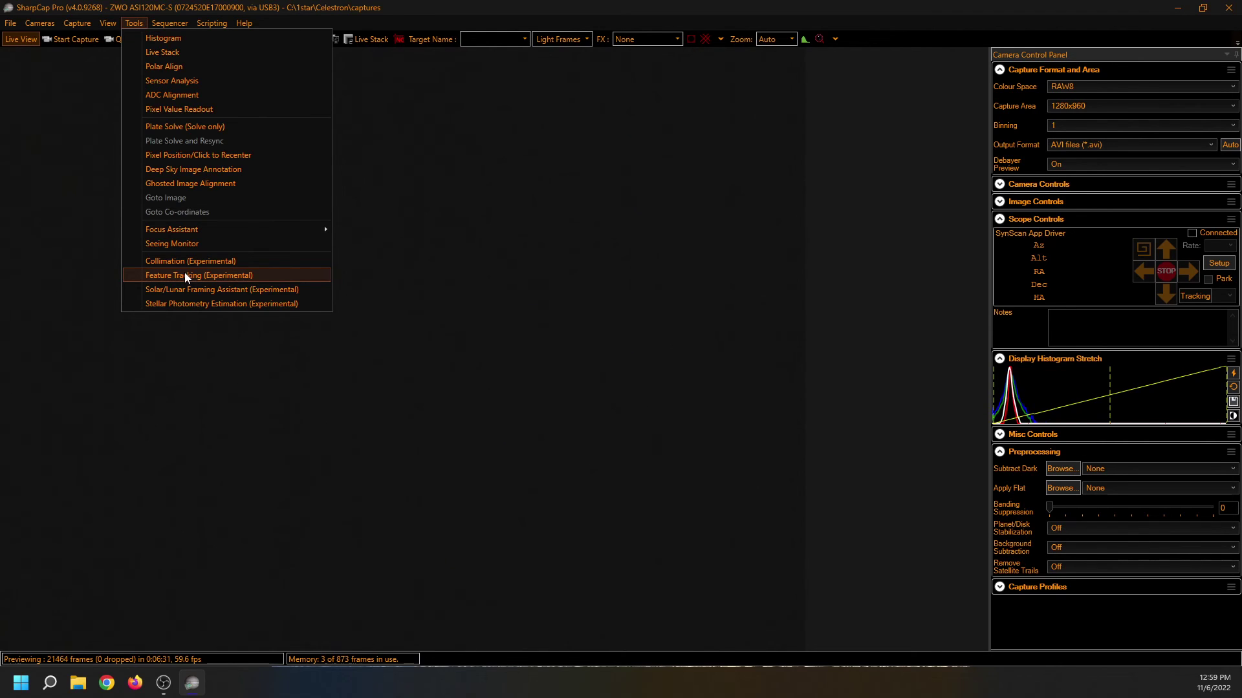
- Dismiss the File menu and overlay the red X reticle on the live preview
{"action": "mouse_move", "coordinate": [11, 23]}
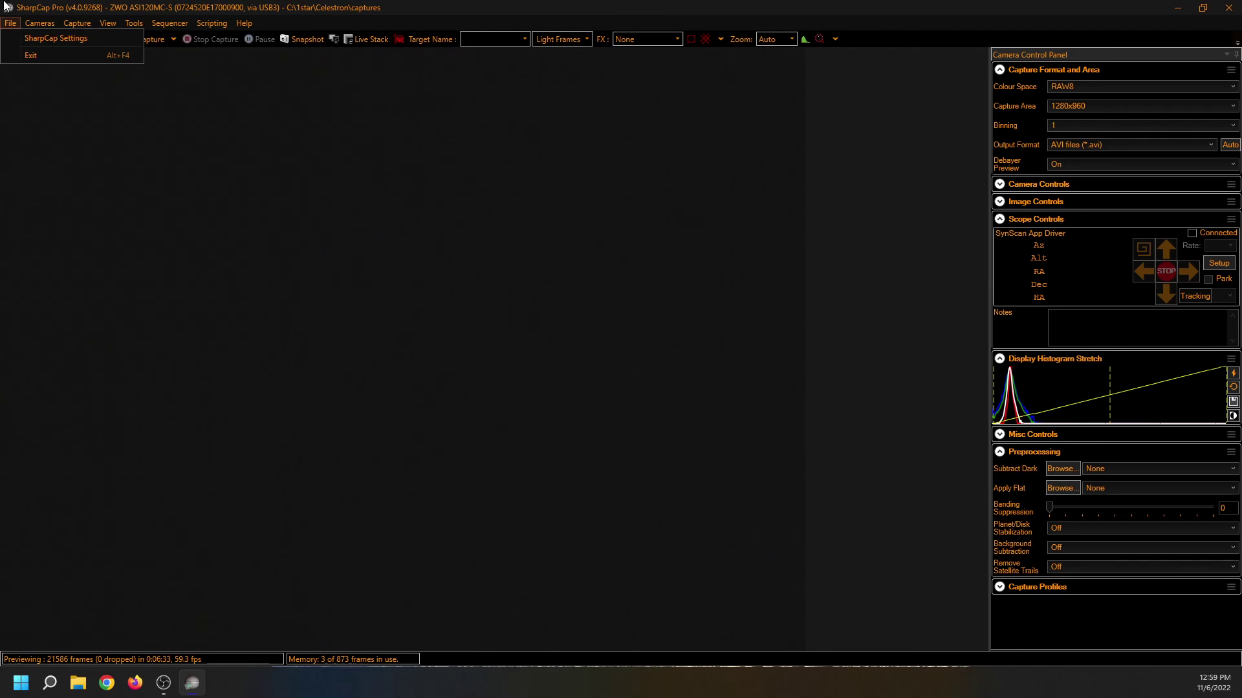
{"action": "left_click", "coordinate": [234, 67]}
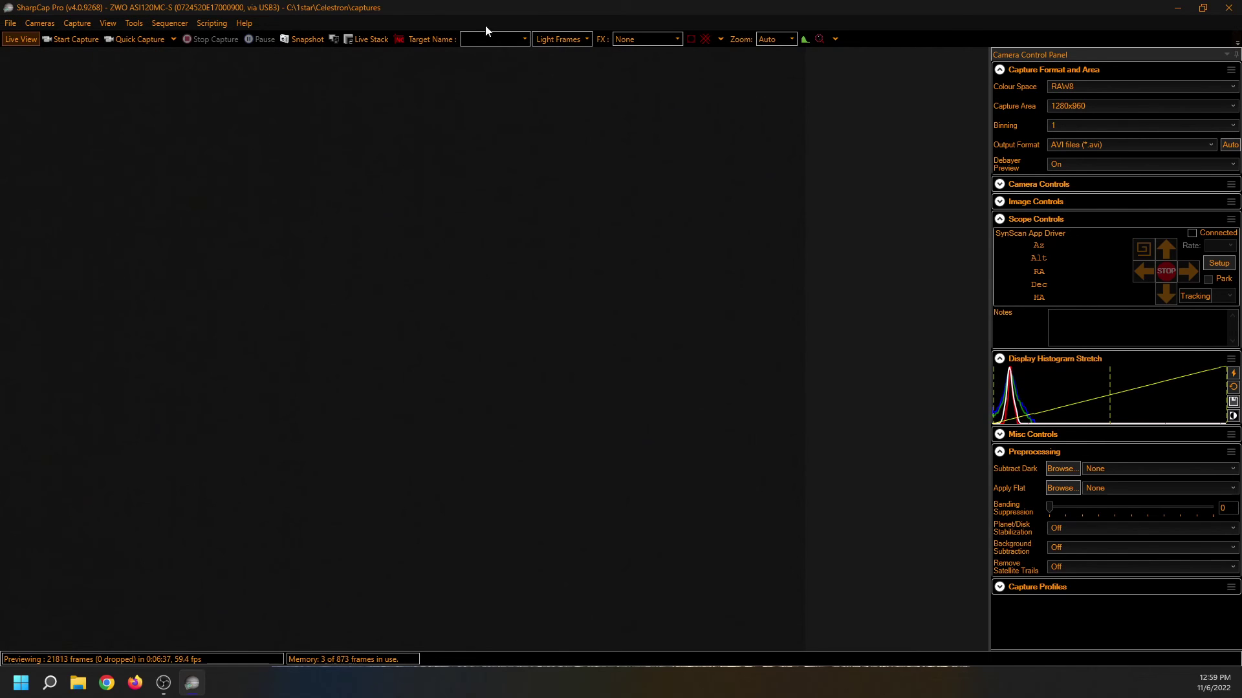
{"action": "left_click", "coordinate": [708, 36]}
- Switch the reticle to concentric circles and zoom the preview to 100%
{"action": "left_click", "coordinate": [705, 37]}
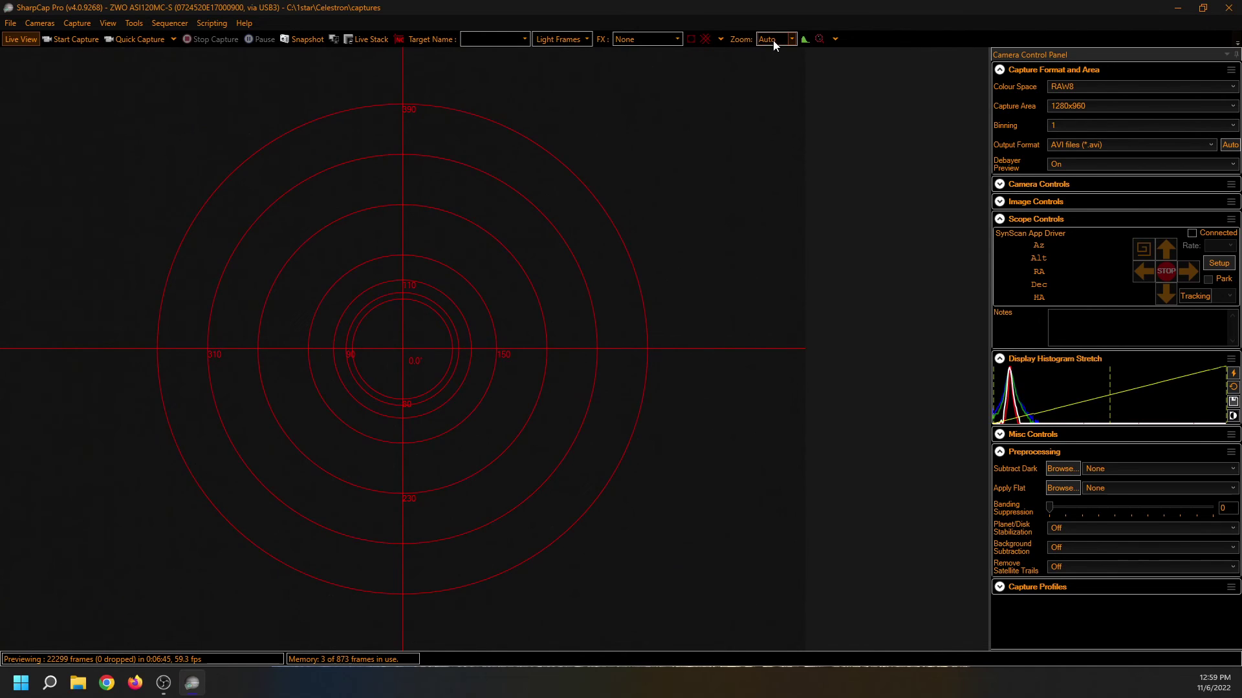
{"action": "left_click", "coordinate": [793, 39]}
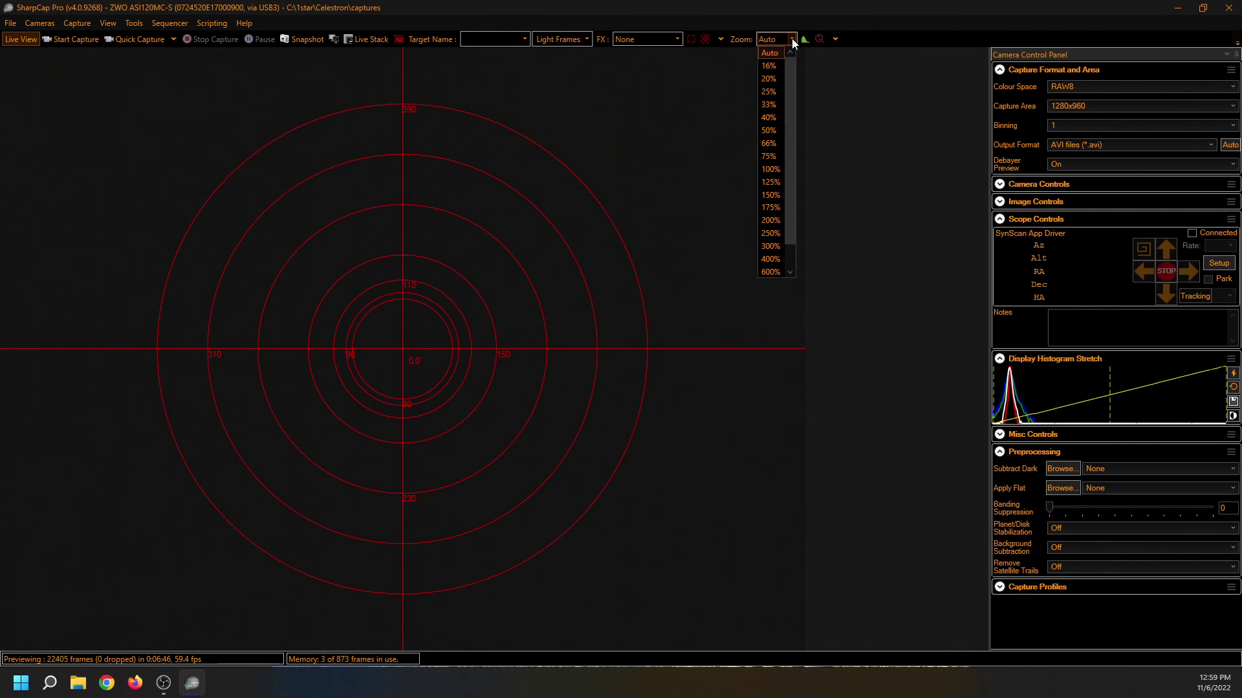
{"action": "left_click", "coordinate": [771, 169]}
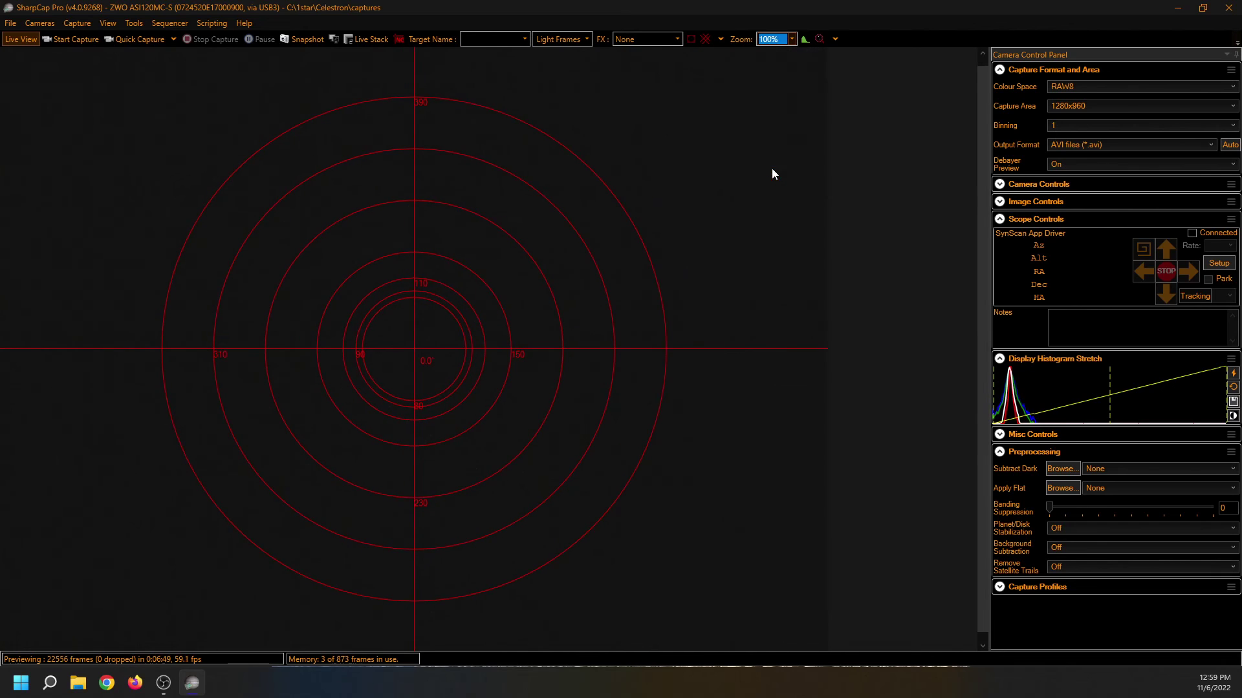
- Zoom the preview to 200%, then set the zoom back to Auto
{"action": "left_click", "coordinate": [791, 38]}
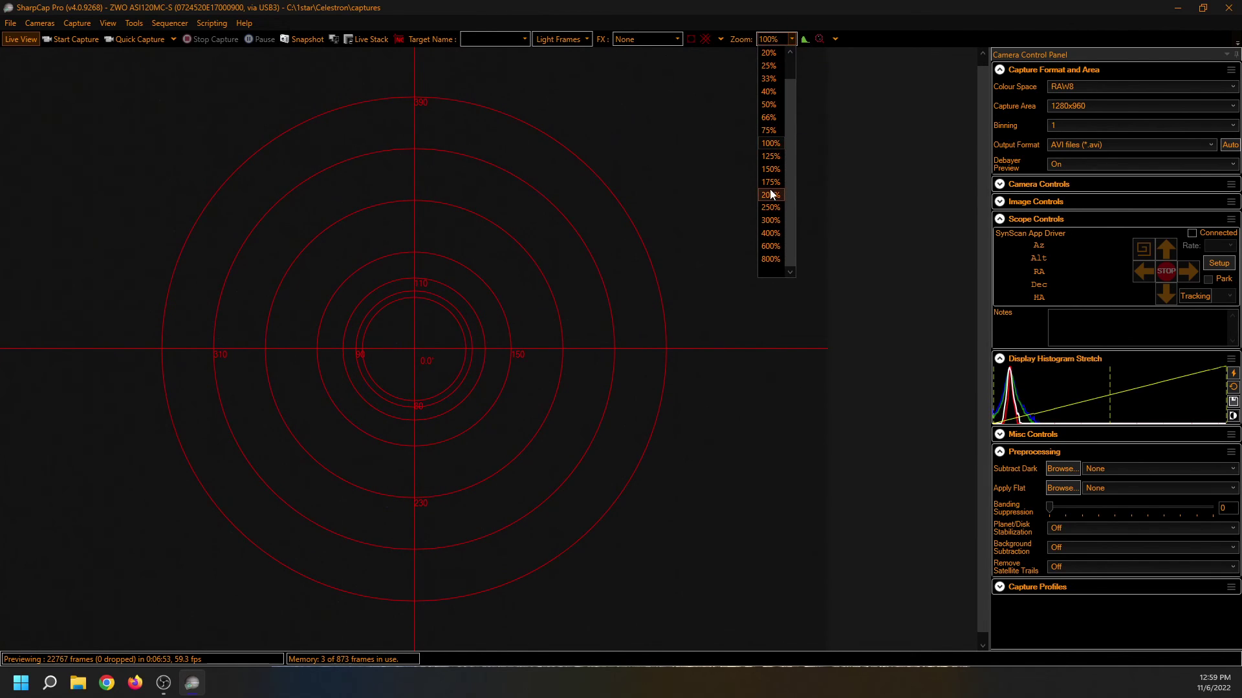
{"action": "left_click", "coordinate": [770, 191]}
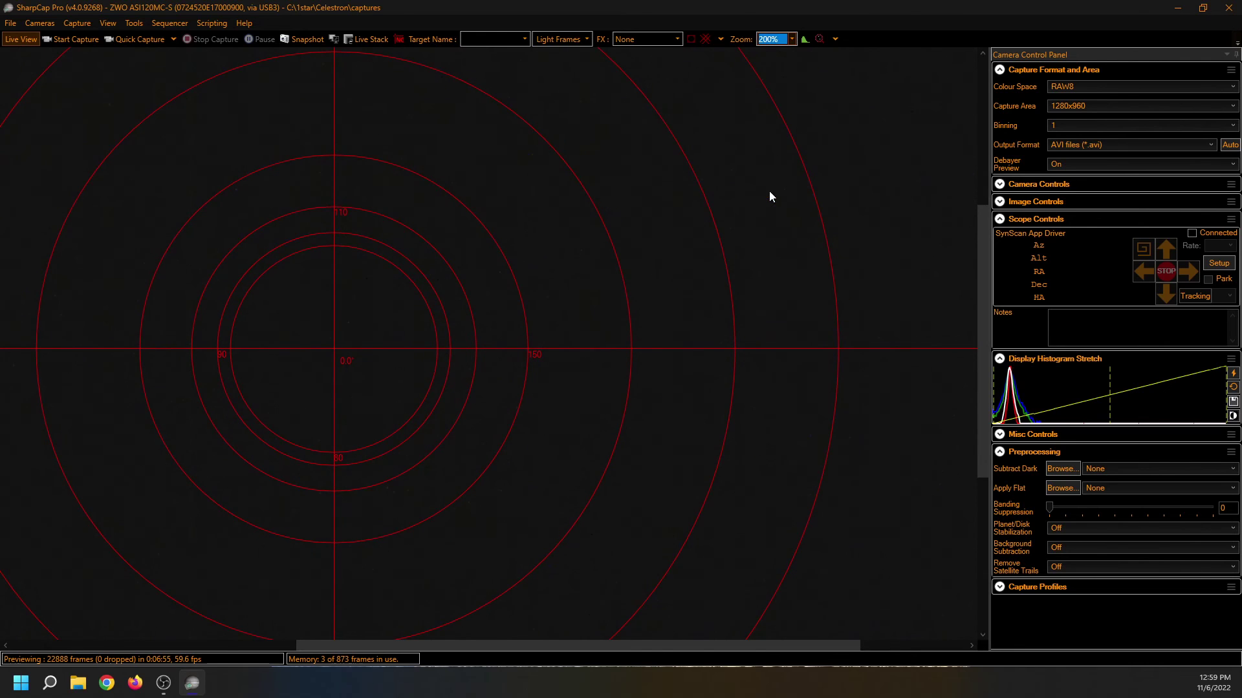
{"action": "left_click", "coordinate": [792, 39]}
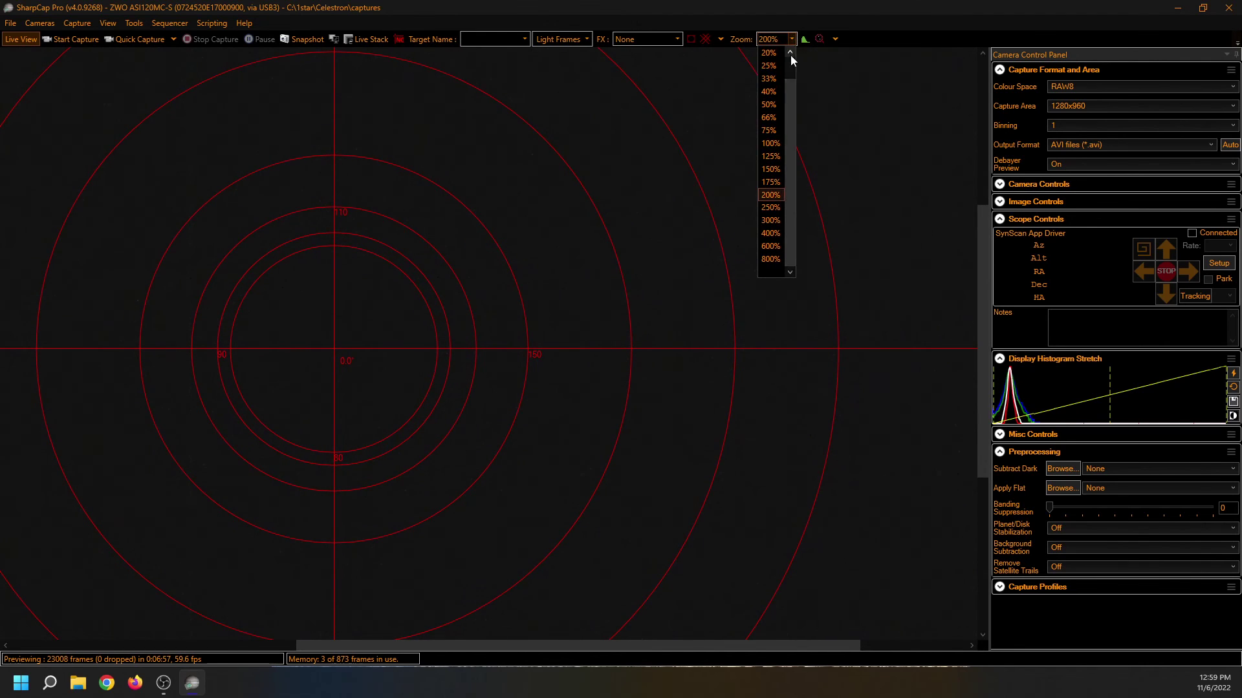
{"action": "scroll", "coordinate": [768, 121], "scroll_direction": "up", "scroll_amount": 1}
{"action": "left_click", "coordinate": [768, 54]}
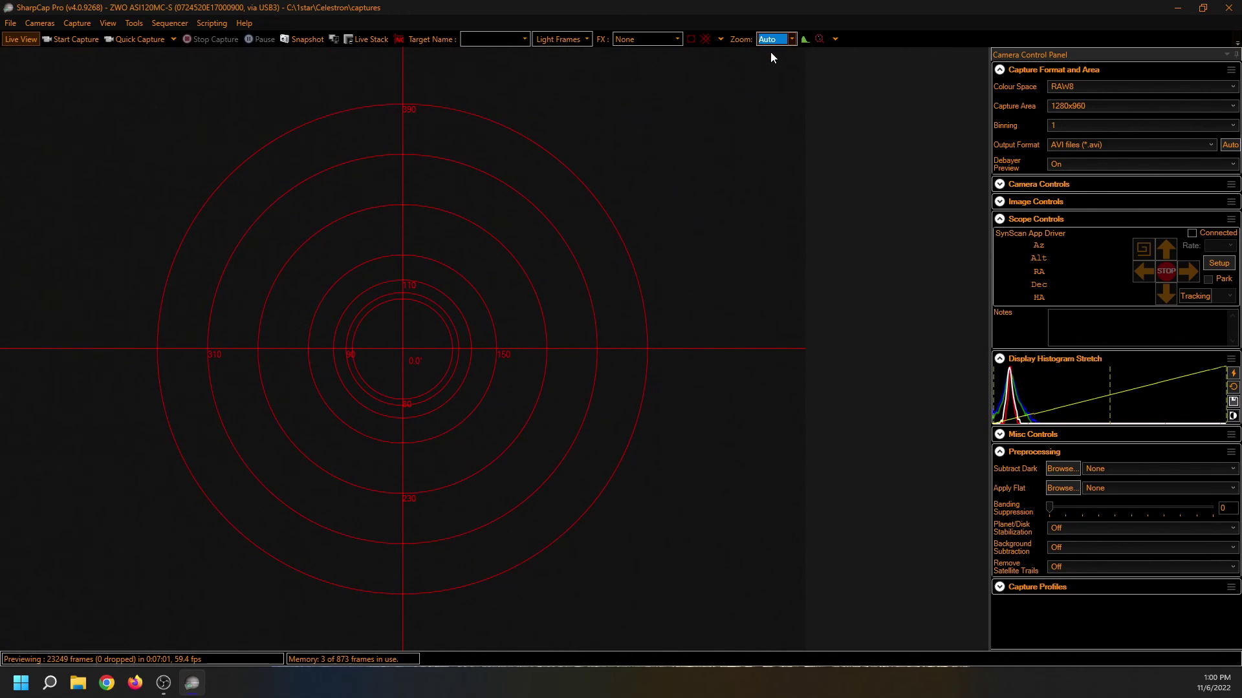
- Name the capture target Sun and review the frame types, leaving Light Frames
{"action": "left_click", "coordinate": [472, 39]}
{"action": "left_click", "coordinate": [524, 39]}
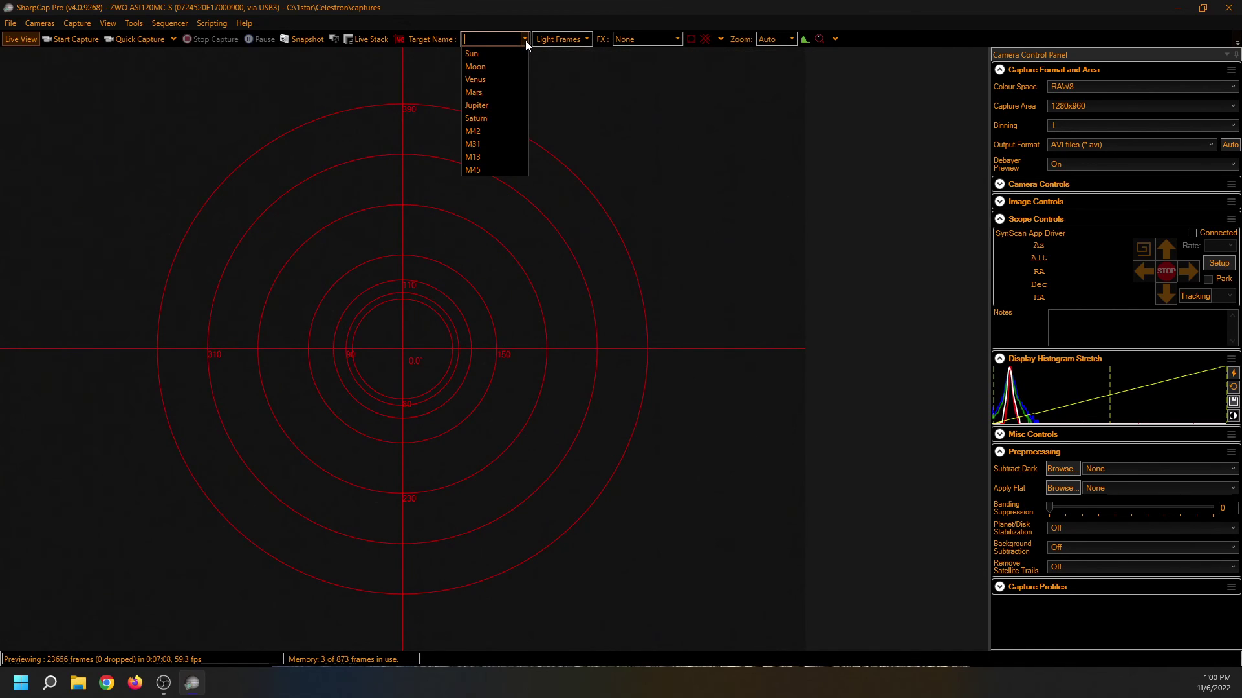
{"action": "left_click", "coordinate": [468, 55]}
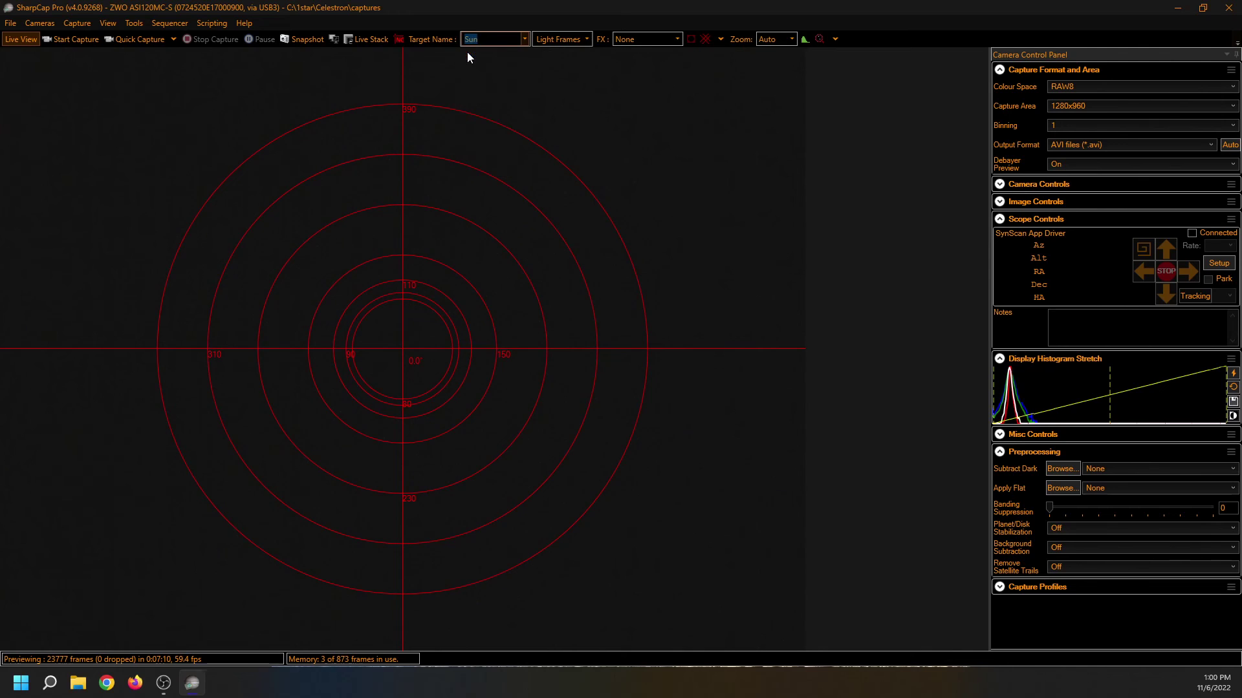
{"action": "left_click", "coordinate": [525, 40]}
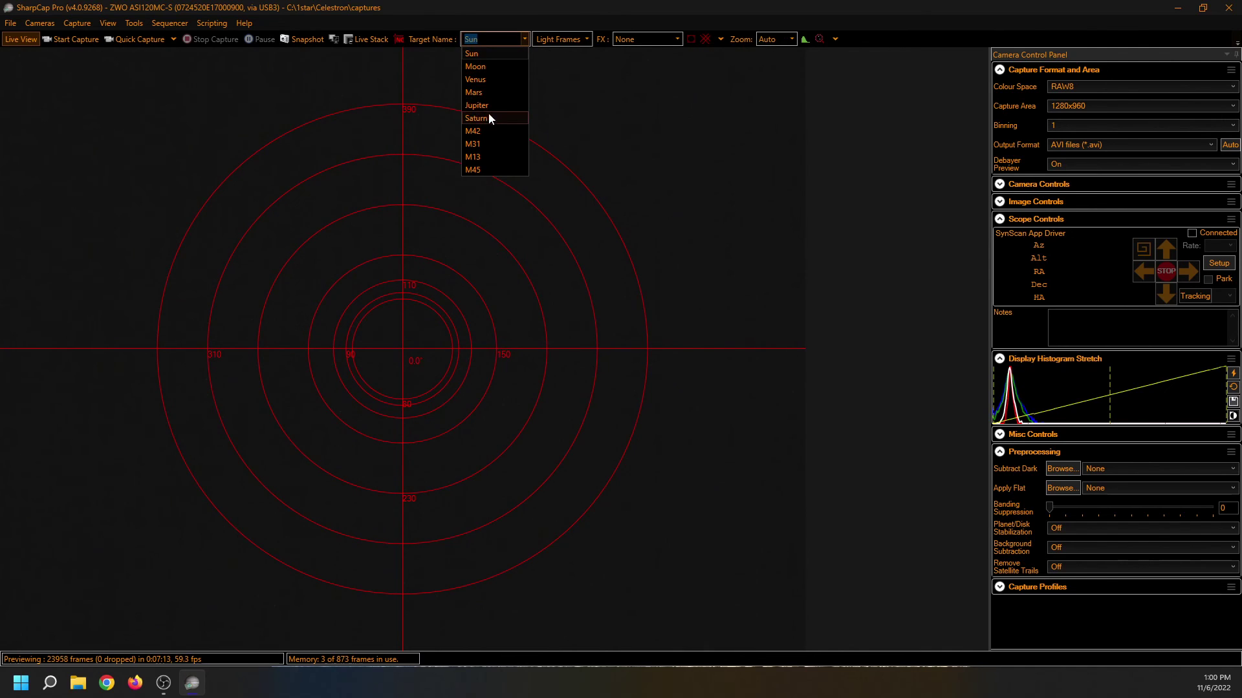
{"action": "left_click", "coordinate": [499, 43]}
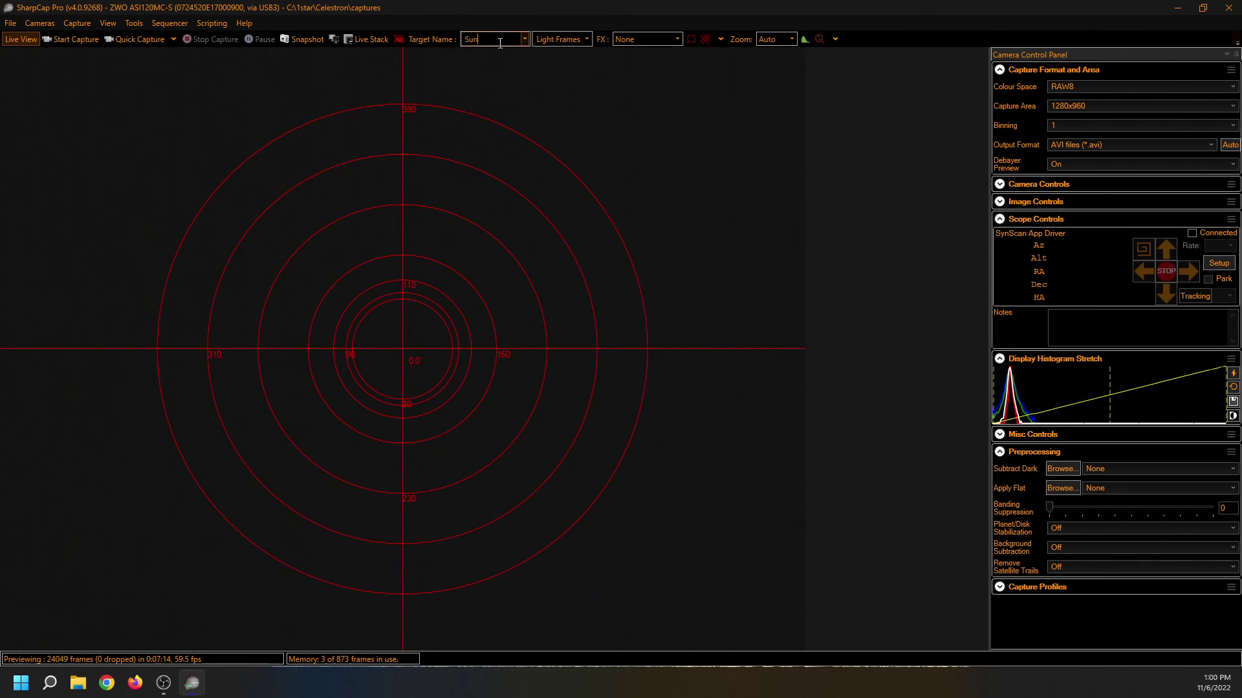
{"action": "left_click", "coordinate": [587, 39]}
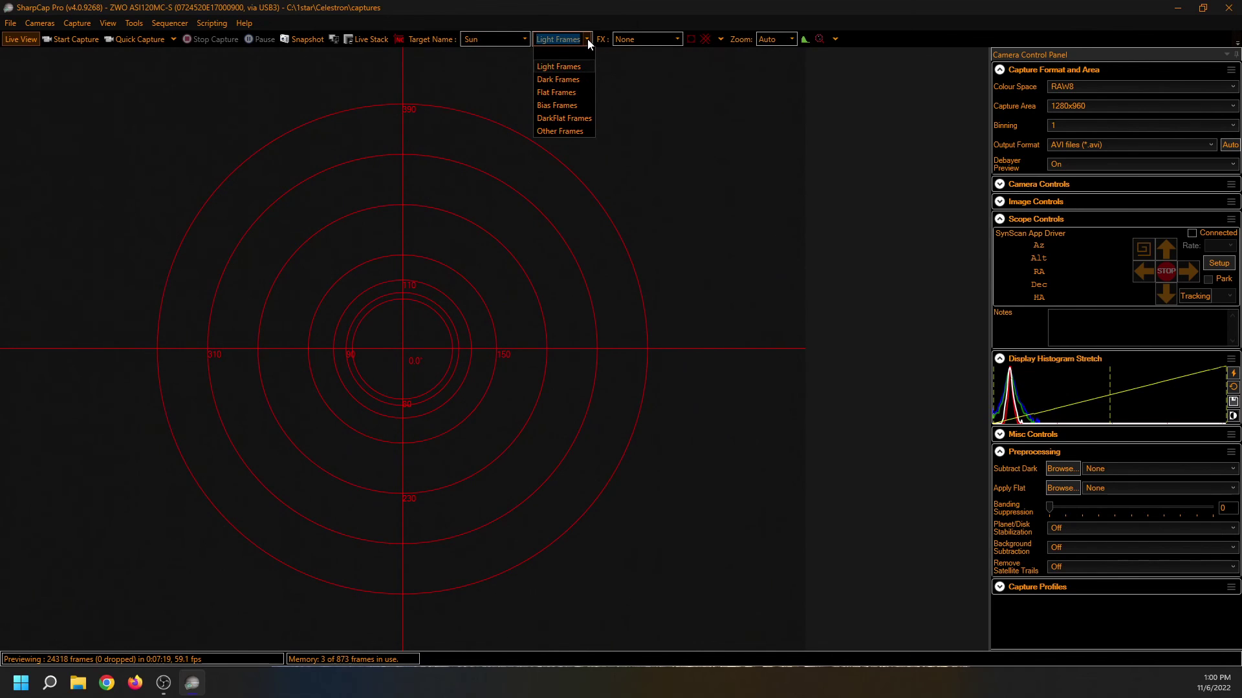
{"action": "left_click", "coordinate": [587, 39]}
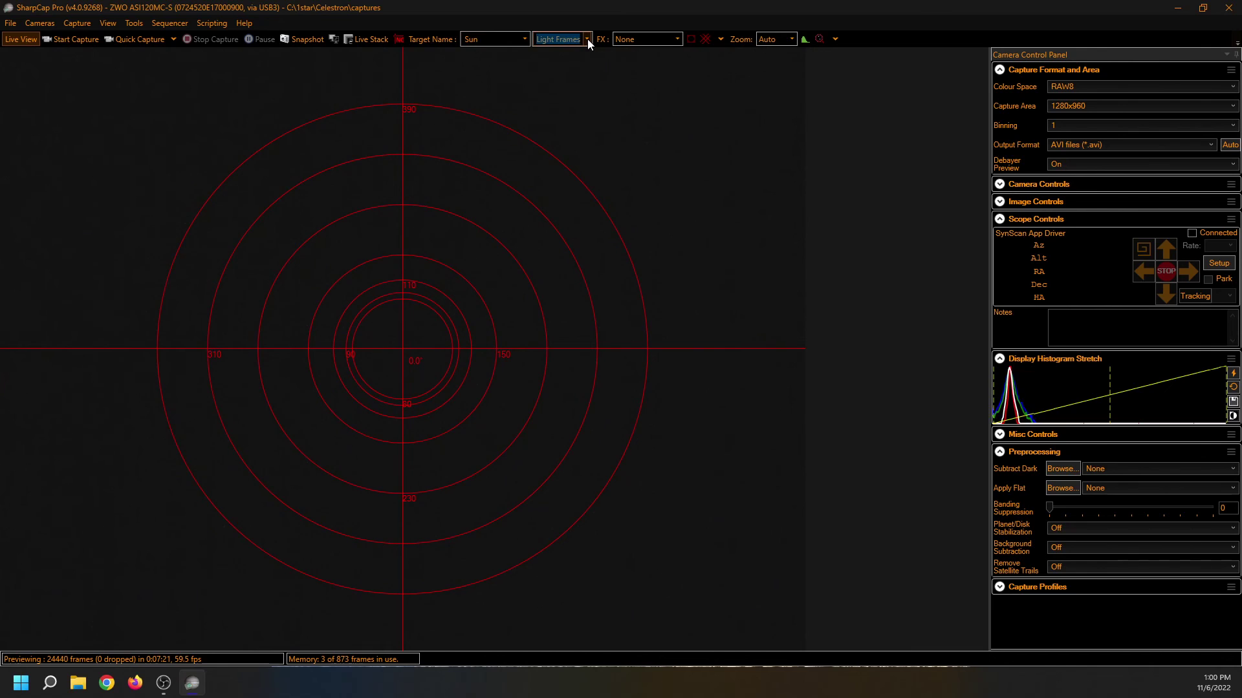
{"action": "left_click", "coordinate": [676, 39]}
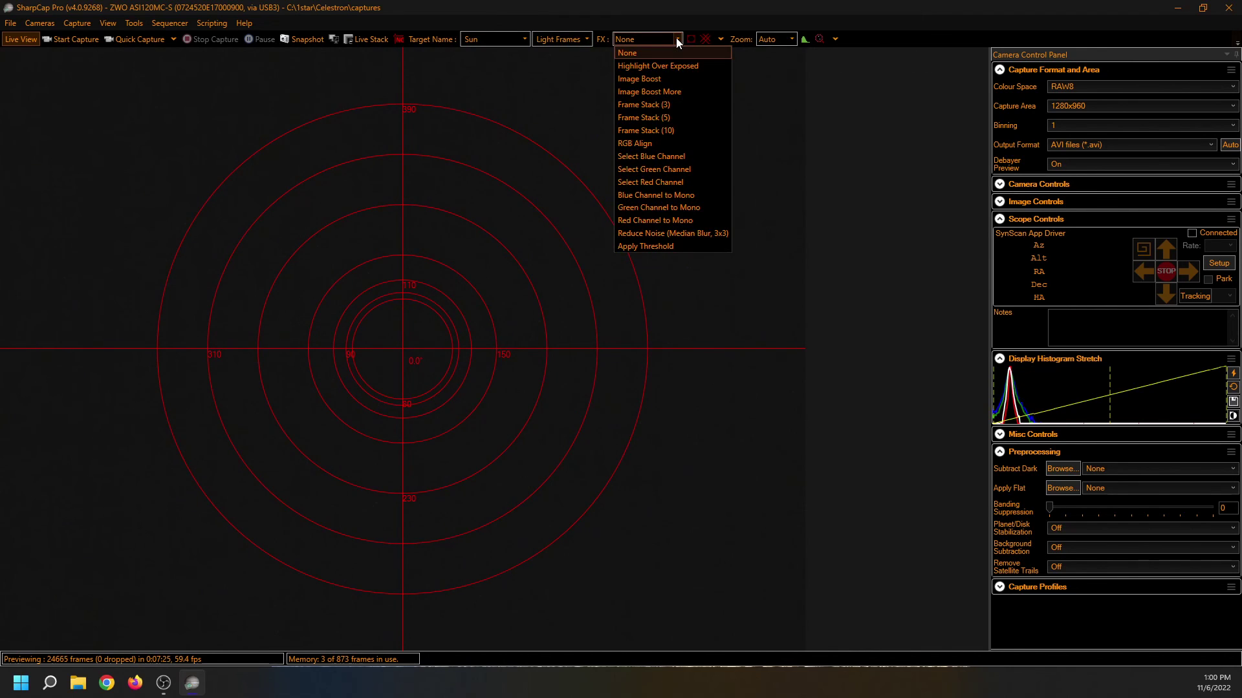
{"action": "left_click", "coordinate": [676, 39]}
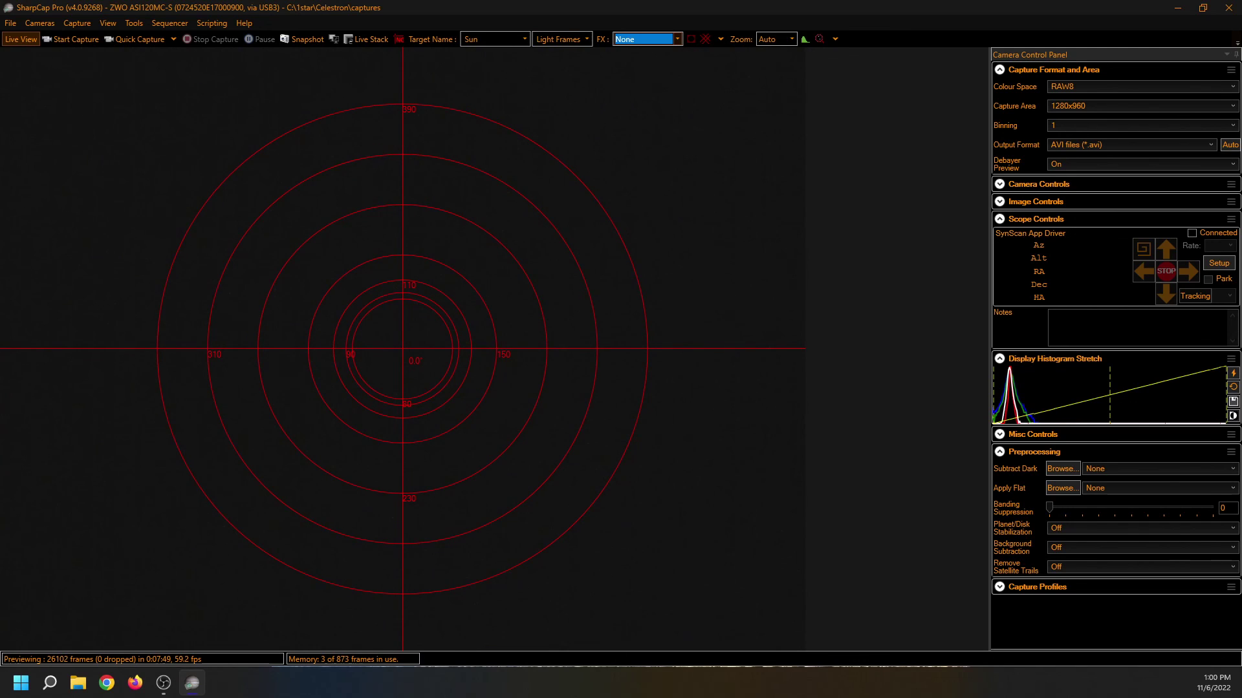
{"action": "key", "text": "alt+Tab"}
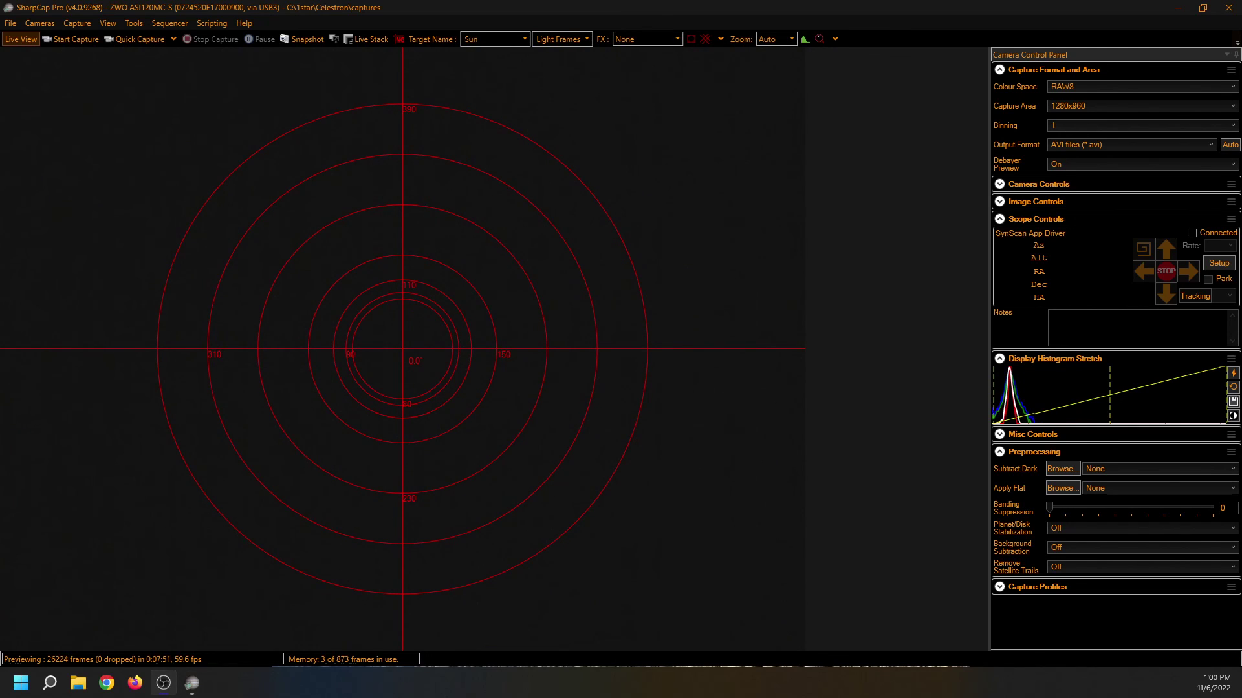
- Open a new File Explorer window on Quick access with Win+E
{"action": "key", "text": "super+e"}
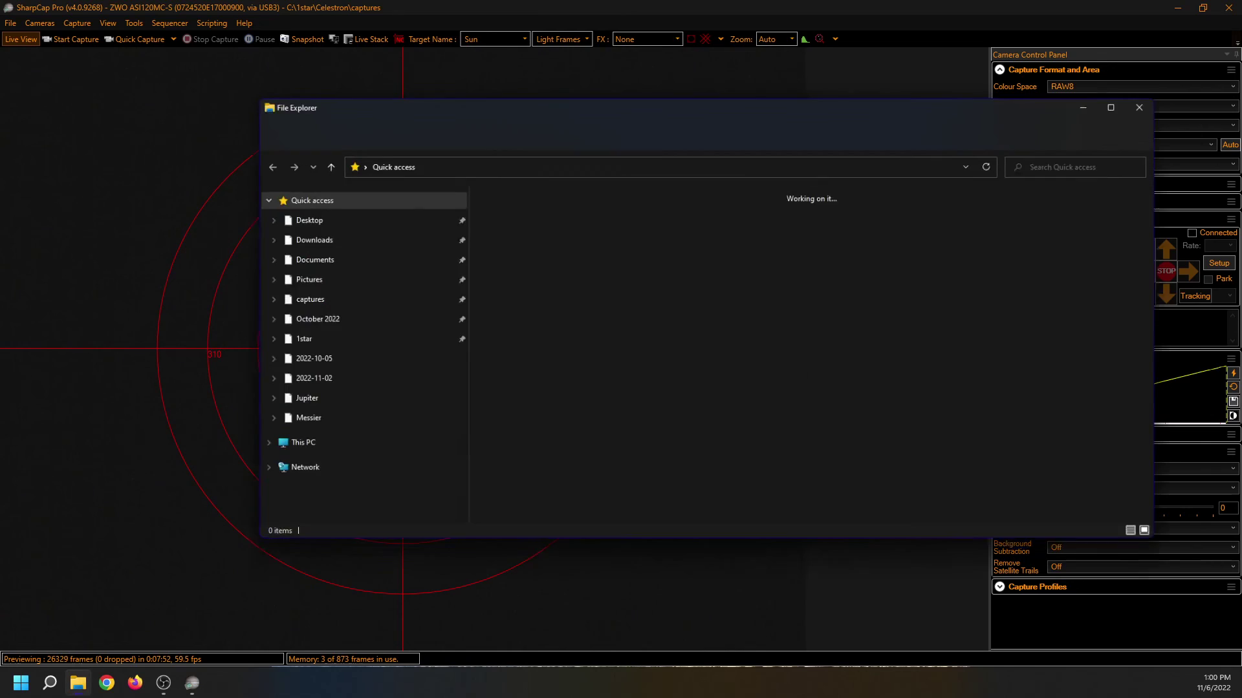